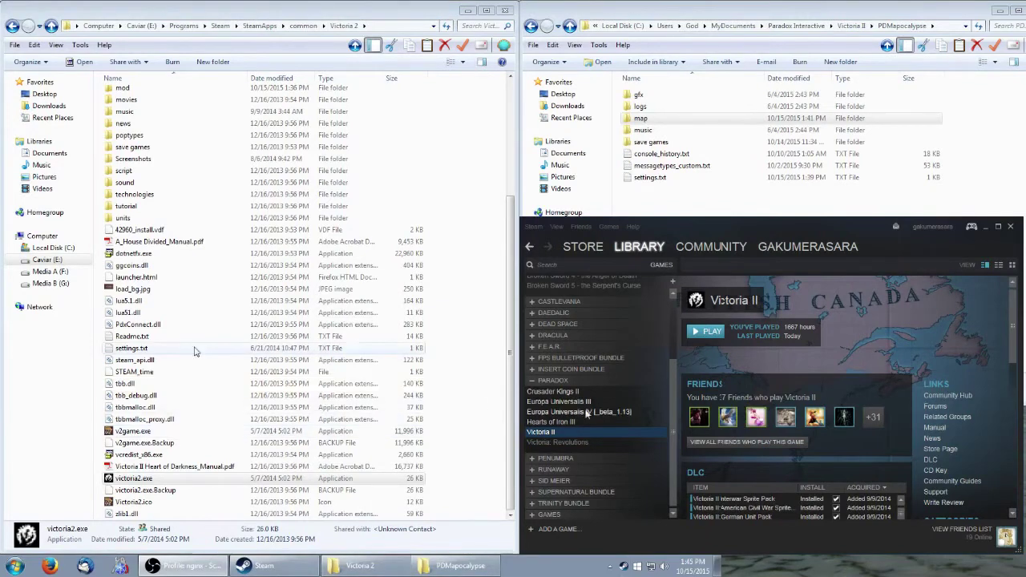
Step: Open the game launcher from victoria2.exe in the Victoria 2 installation folder, look at its mod list, and close it
{"action": "right_click", "coordinate": [553, 432]}
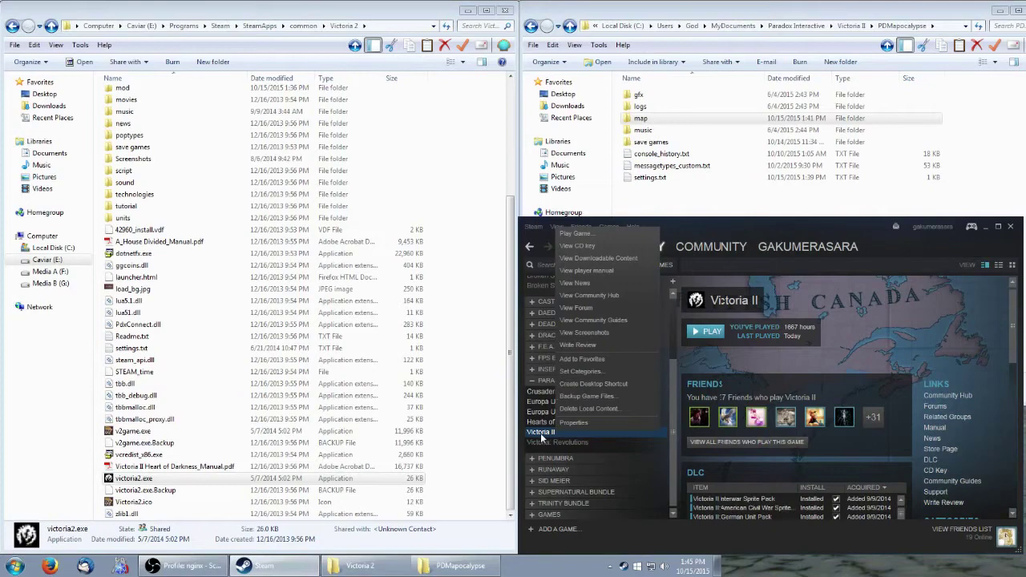
{"action": "left_click", "coordinate": [541, 435]}
{"action": "left_click", "coordinate": [138, 480]}
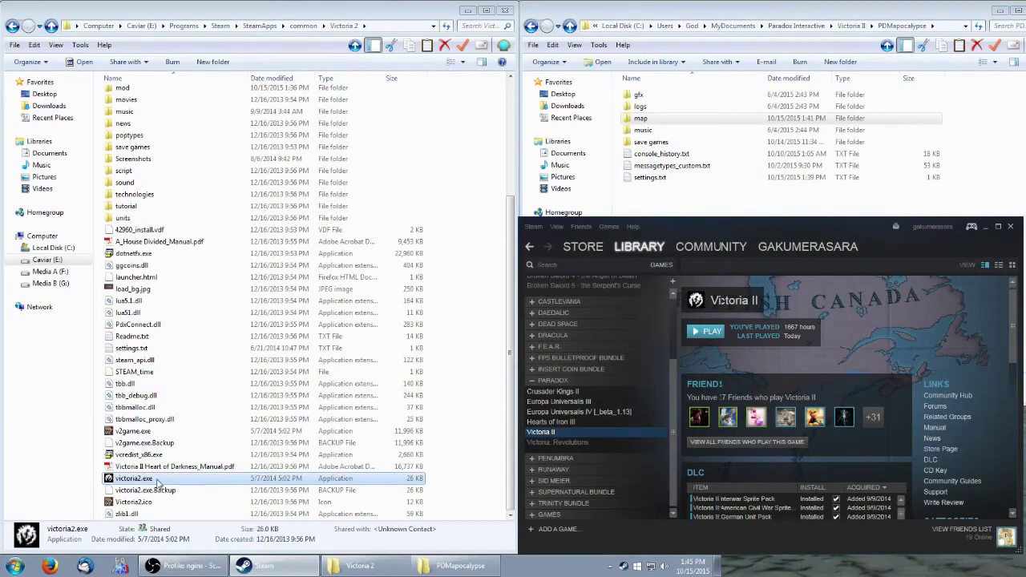
{"action": "double_click", "coordinate": [138, 479]}
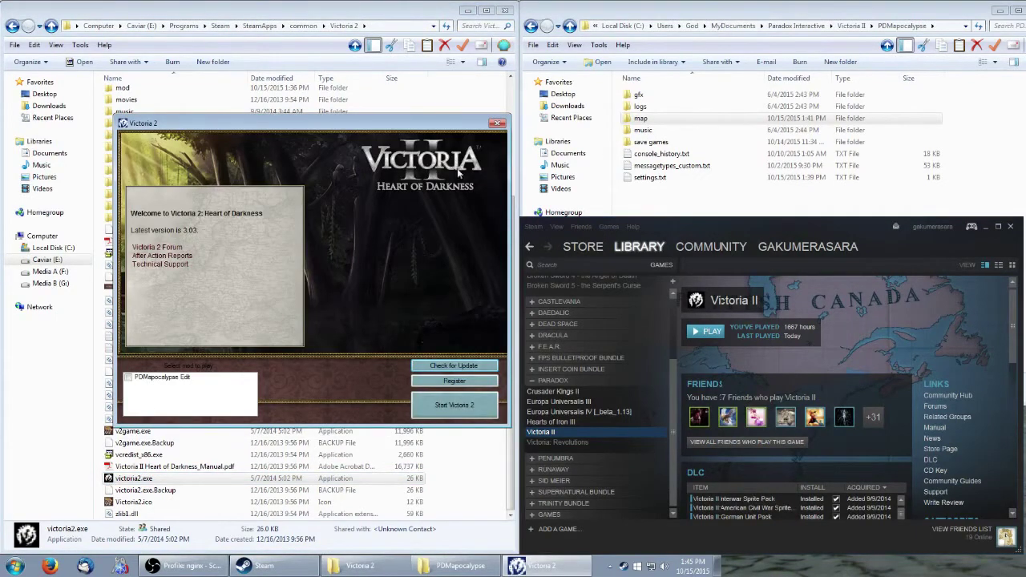
{"action": "left_click", "coordinate": [498, 122]}
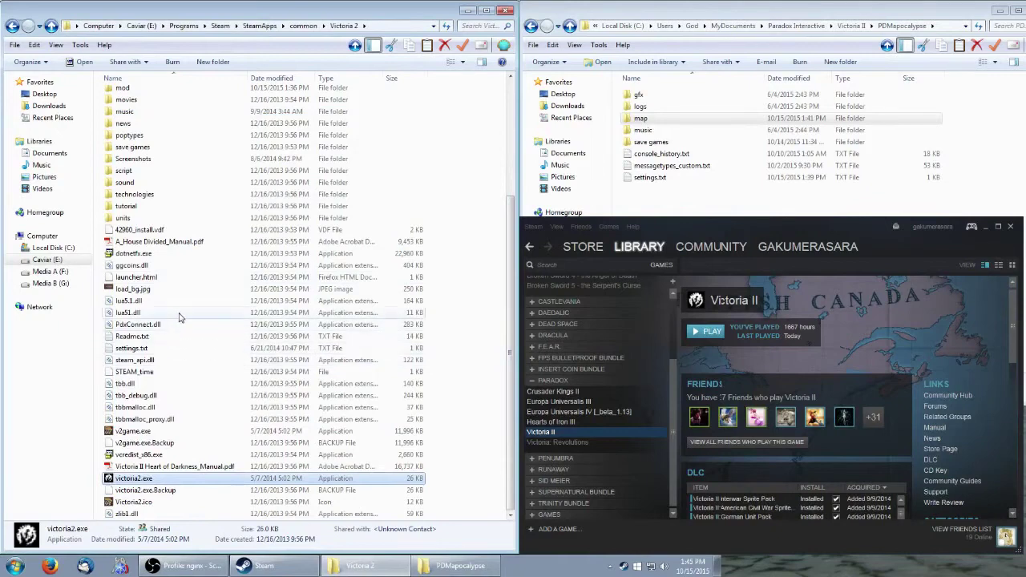
Step: Open the Victoria 2 mod folder and view the contents of PDMapocalypse_edit.mod in Notepad++, closing the editor when done
{"action": "scroll", "coordinate": [150, 318], "scroll_direction": "up", "scroll_amount": 5}
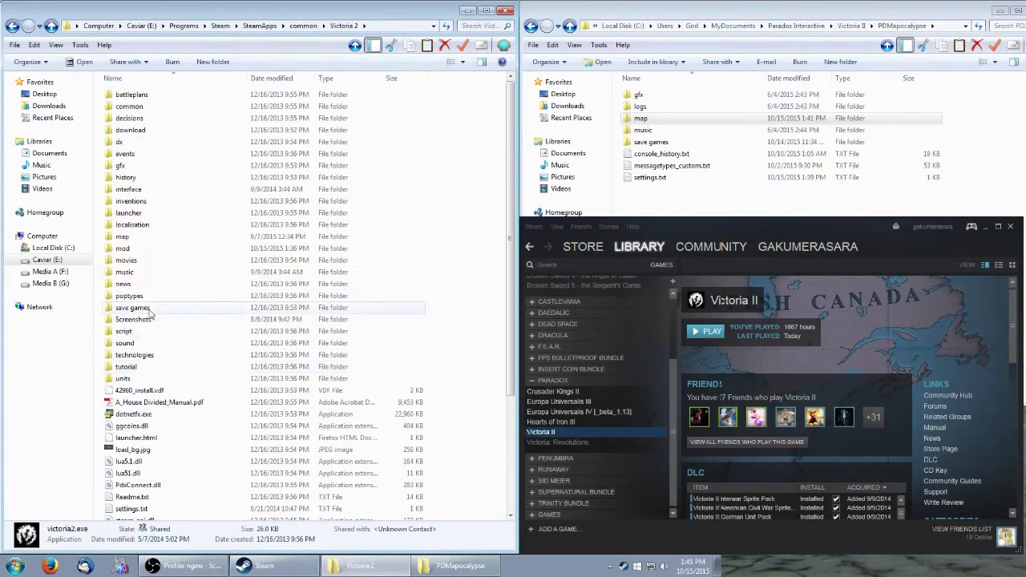
{"action": "double_click", "coordinate": [125, 250]}
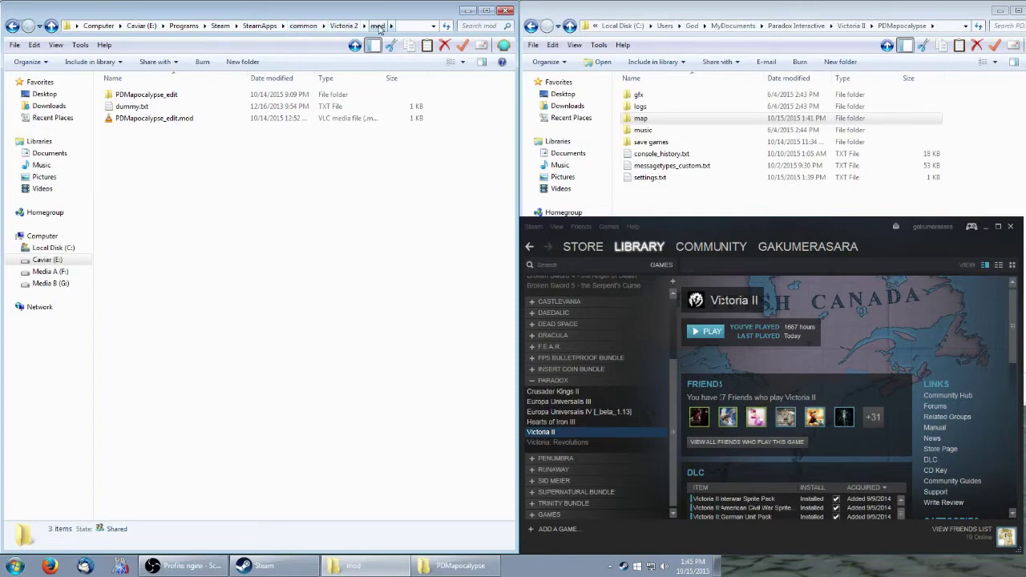
{"action": "left_click", "coordinate": [139, 111]}
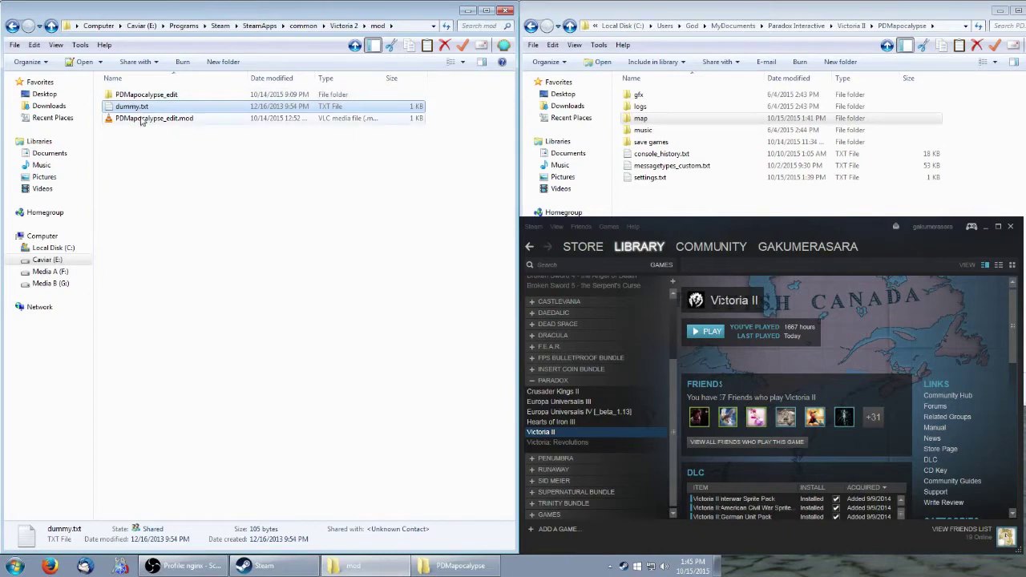
{"action": "left_click", "coordinate": [150, 120]}
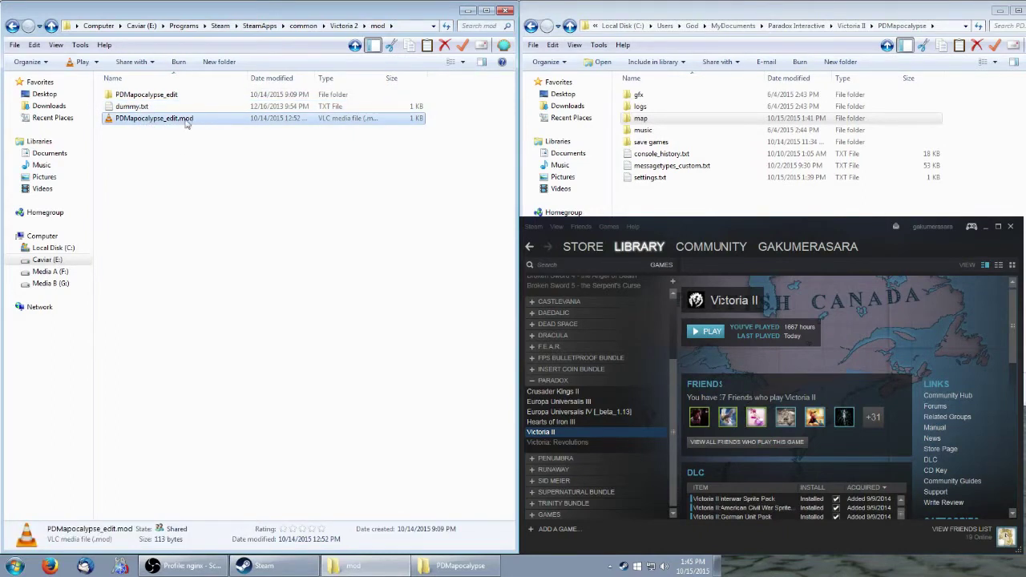
{"action": "right_click", "coordinate": [146, 121]}
{"action": "left_click", "coordinate": [197, 203]}
{"action": "double_click", "coordinate": [928, 45]}
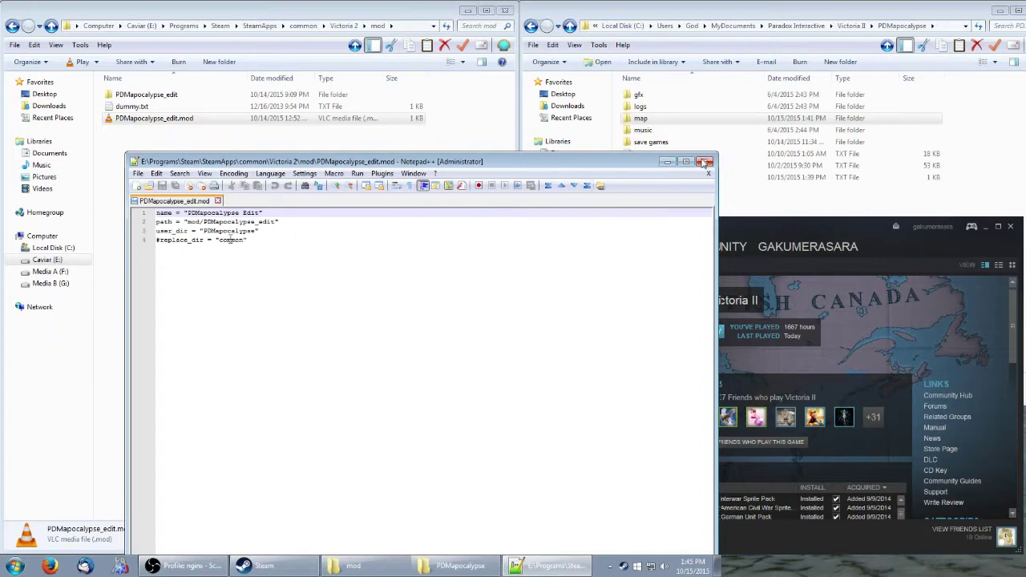
{"action": "left_click", "coordinate": [705, 163]}
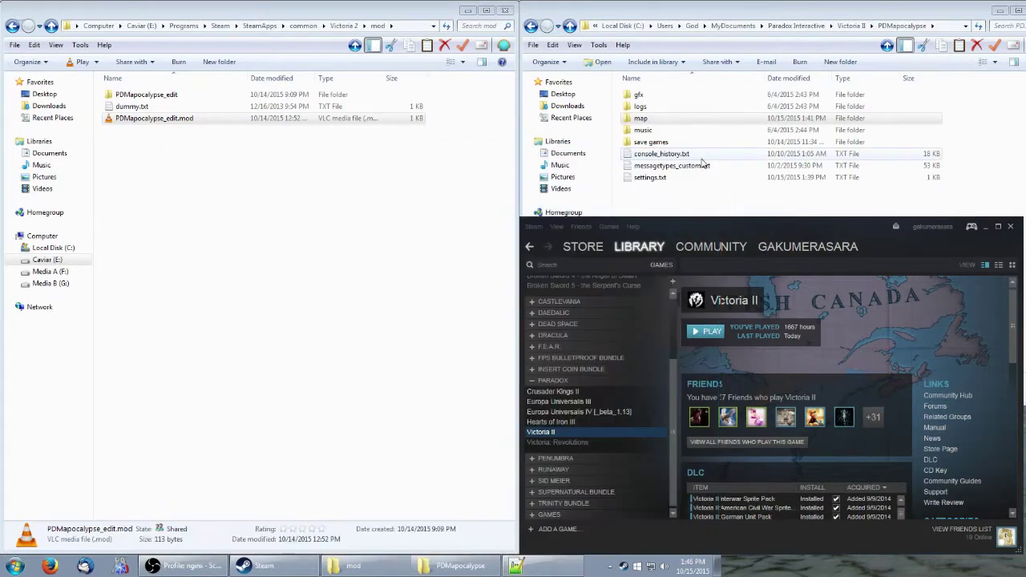
Step: Look through the PDMapocalypse_edit mod folder and return to the main Victoria 2 installation folder
{"action": "double_click", "coordinate": [162, 97]}
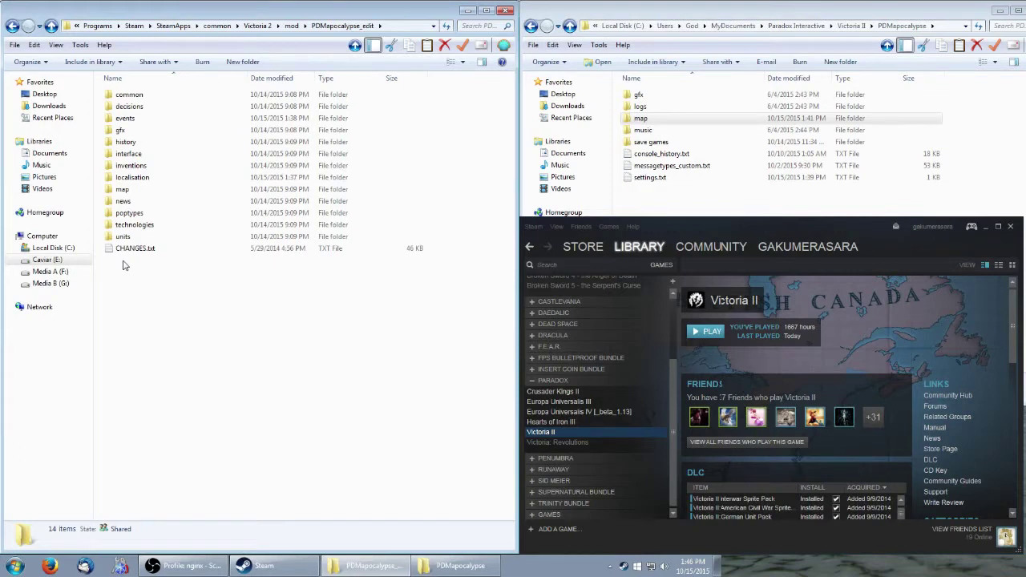
{"action": "left_click", "coordinate": [291, 26]}
{"action": "left_click", "coordinate": [344, 25]}
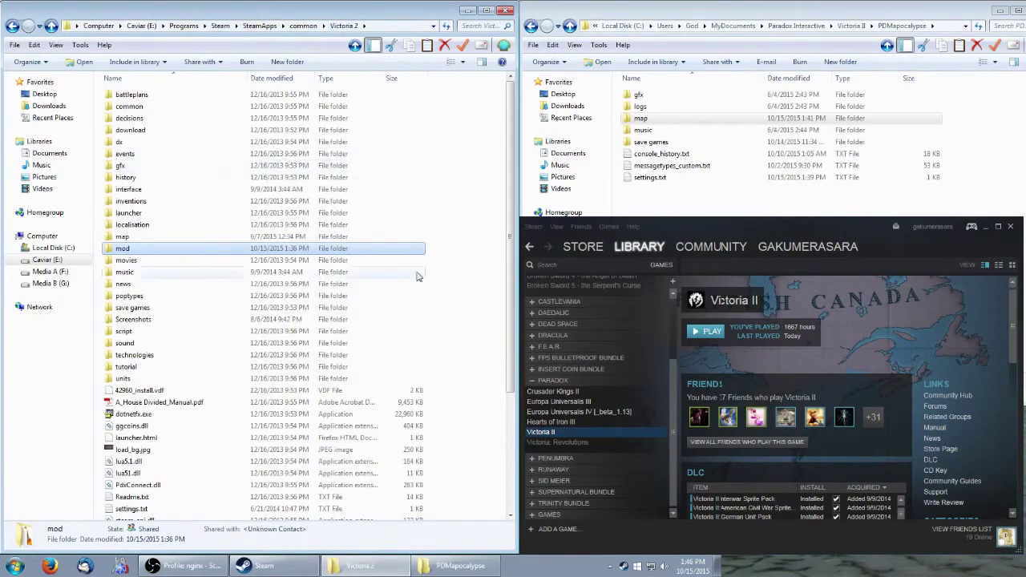
Step: Launch Victoria II from the Steam library and start the game with the PDMapocalypse Edit mod left unselected
{"action": "double_click", "coordinate": [571, 432]}
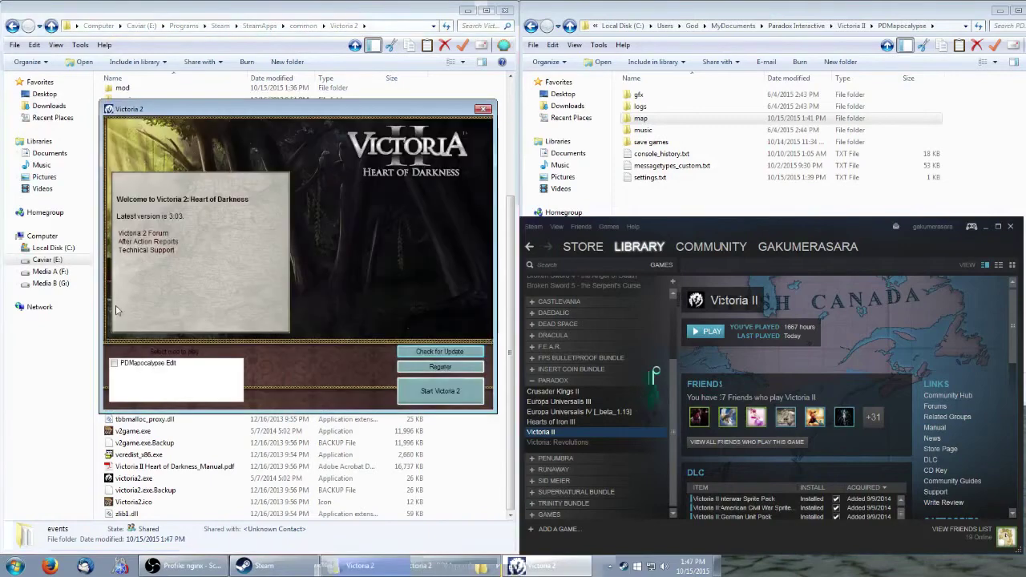
{"action": "left_click", "coordinate": [114, 366]}
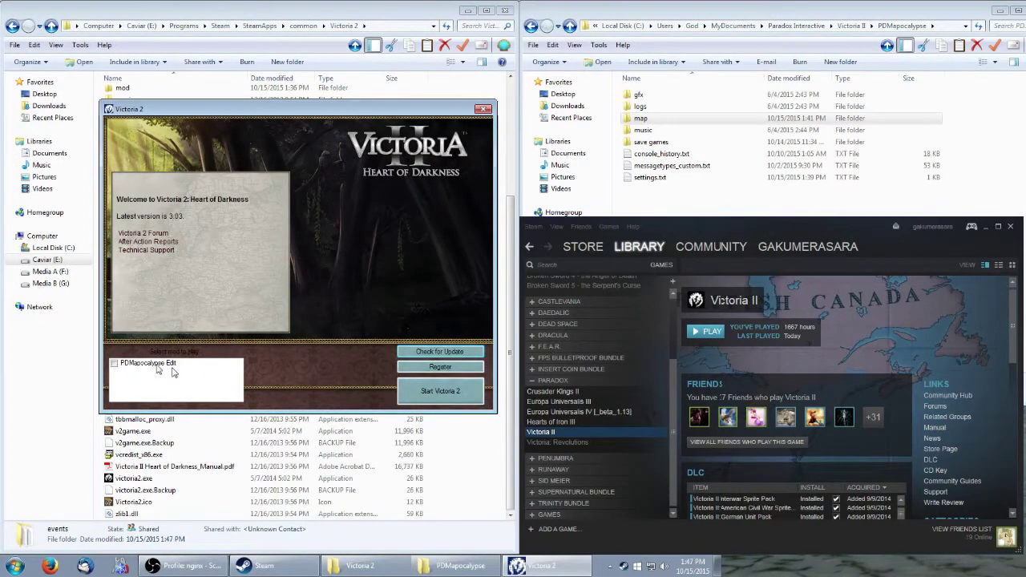
{"action": "left_click", "coordinate": [168, 367]}
{"action": "left_click", "coordinate": [425, 399]}
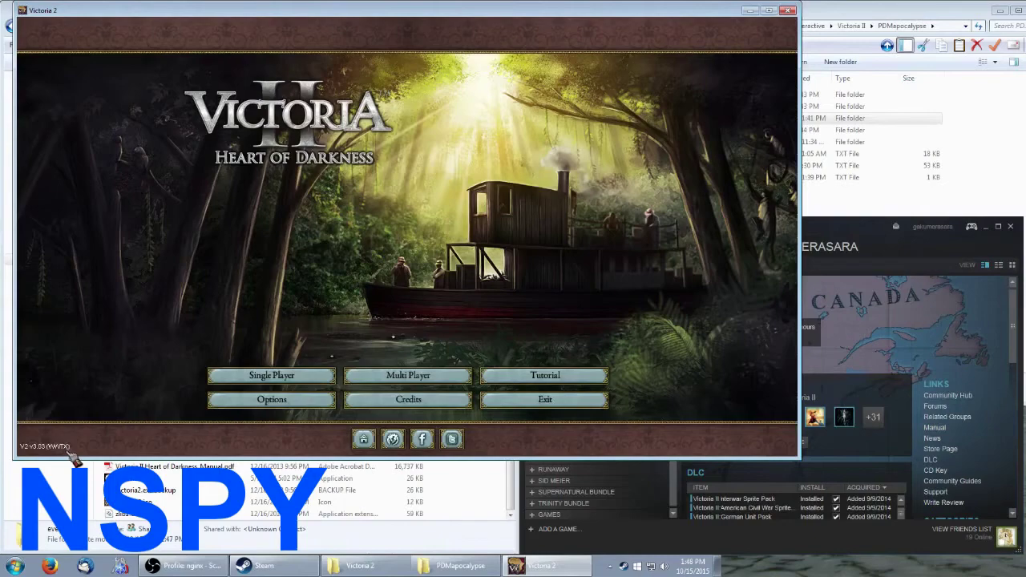
Step: Check the version checksum on the Victoria 2 main menu and exit the game
{"action": "left_click", "coordinate": [69, 476]}
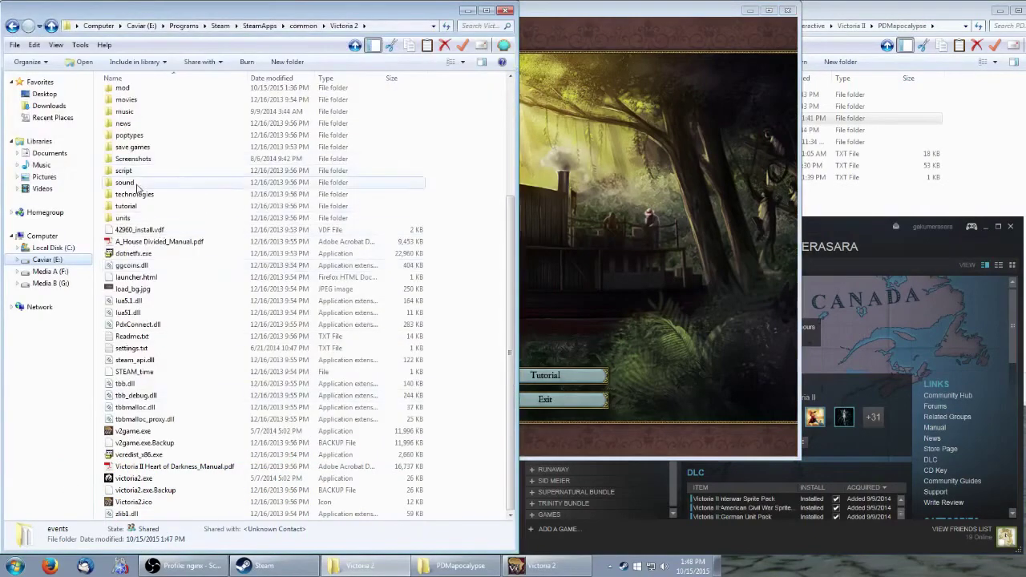
{"action": "left_click", "coordinate": [641, 151]}
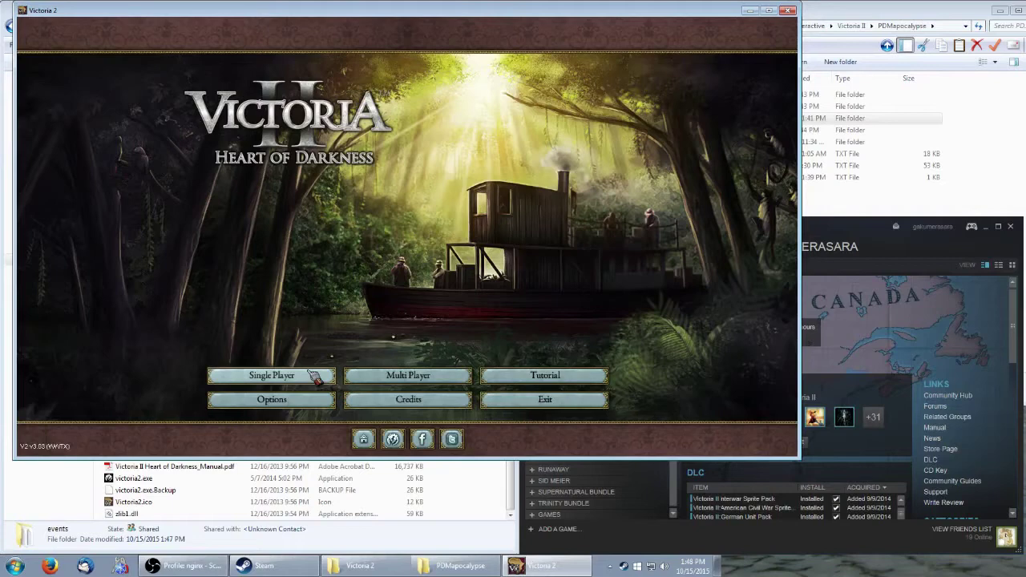
{"action": "left_click", "coordinate": [547, 401]}
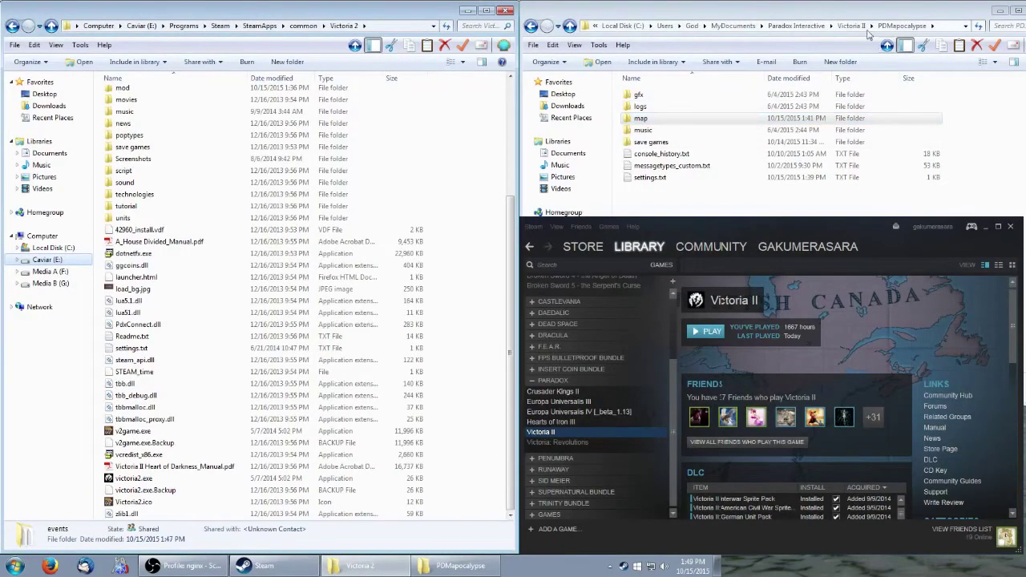
Step: Browse to the map cache folder under My Documents\Paradox Interactive\Victoria II and view its files
{"action": "left_click", "coordinate": [852, 26]}
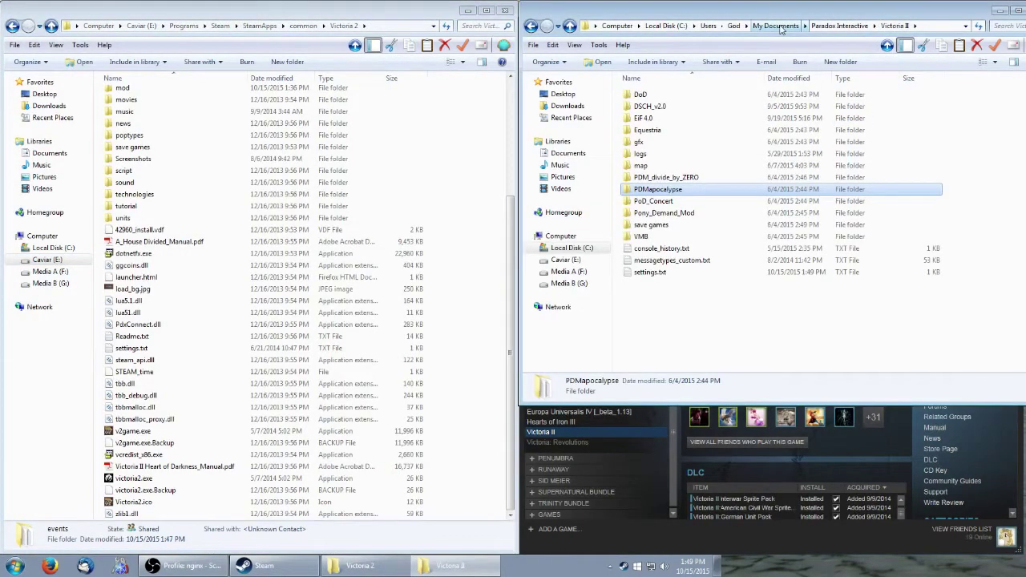
{"action": "left_click", "coordinate": [839, 26]}
{"action": "double_click", "coordinate": [647, 132]}
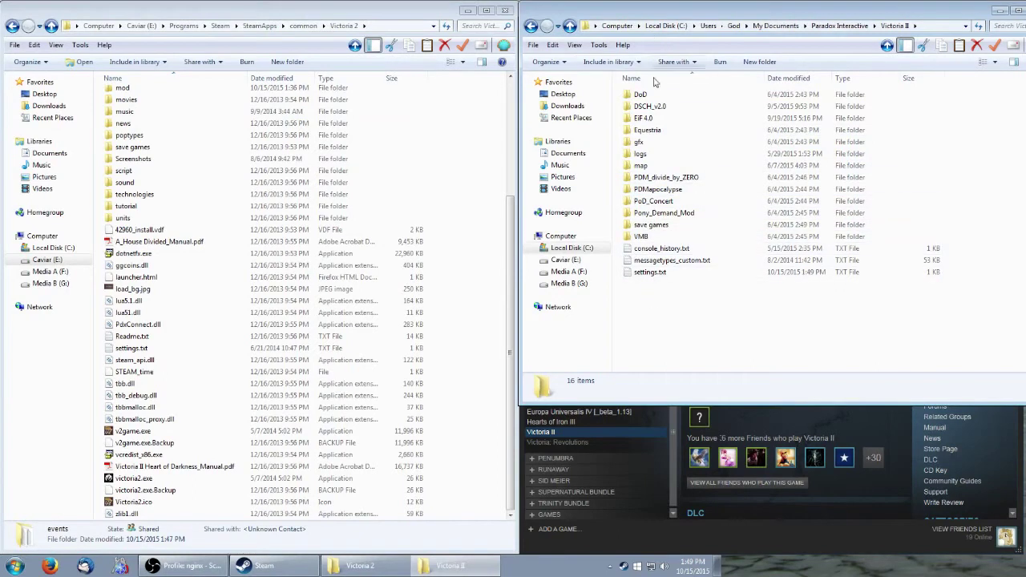
{"action": "double_click", "coordinate": [646, 166]}
{"action": "left_click", "coordinate": [645, 97]}
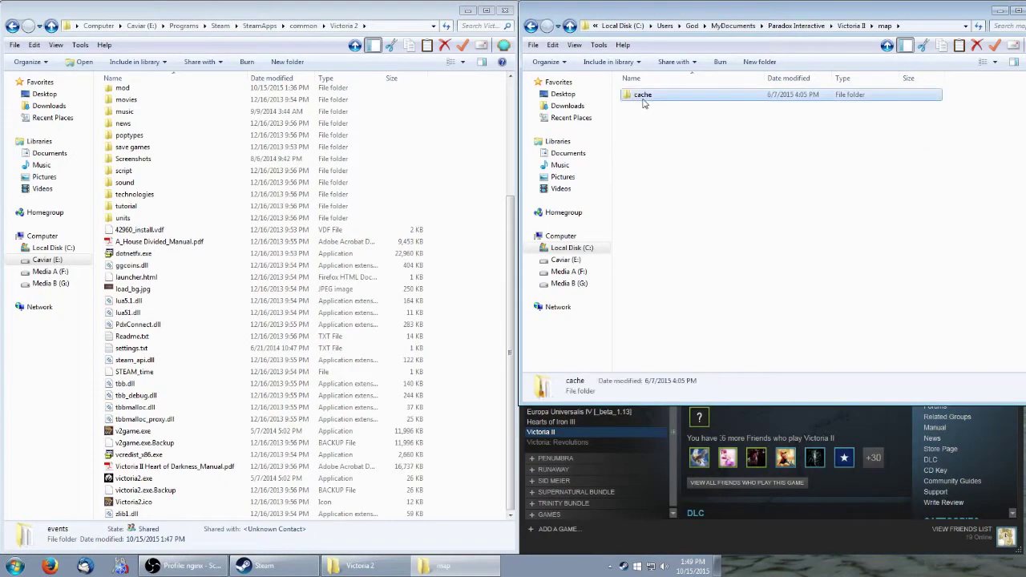
{"action": "double_click", "coordinate": [646, 97]}
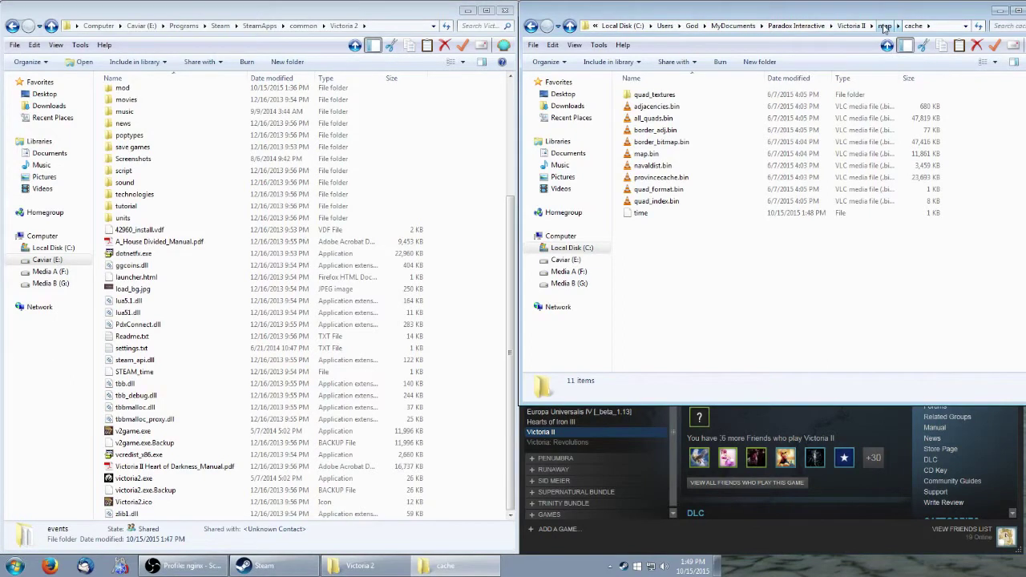
Step: Go back up to the map folder and delete its cache folder
{"action": "left_click", "coordinate": [884, 27]}
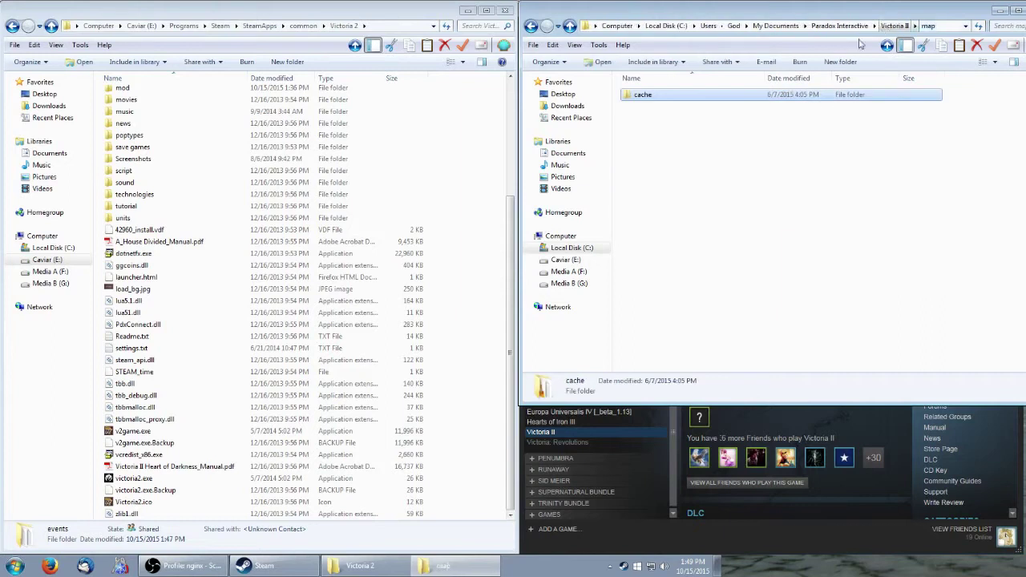
{"action": "left_click", "coordinate": [640, 96]}
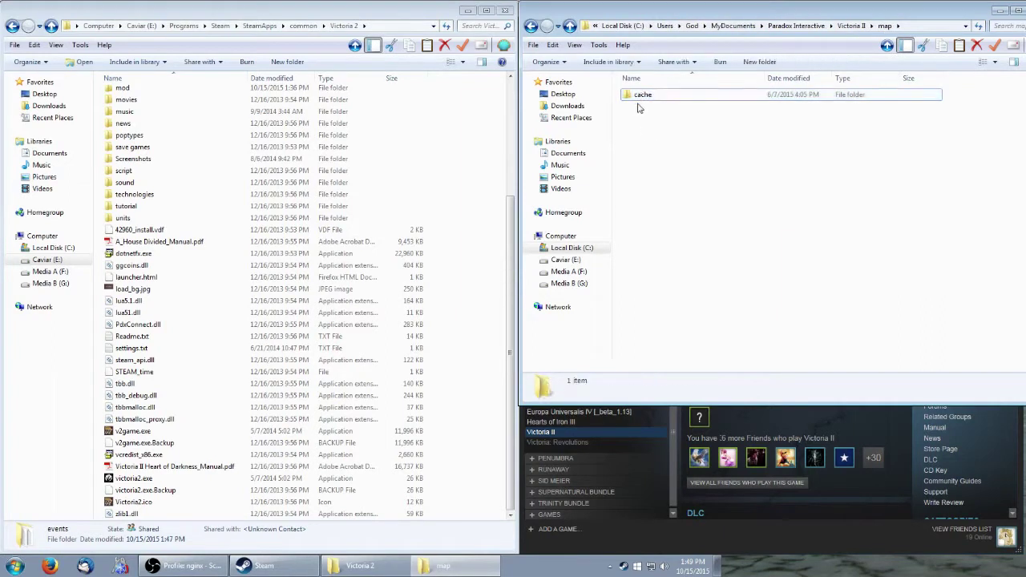
{"action": "key", "text": "Delete"}
{"action": "key", "text": "Escape"}
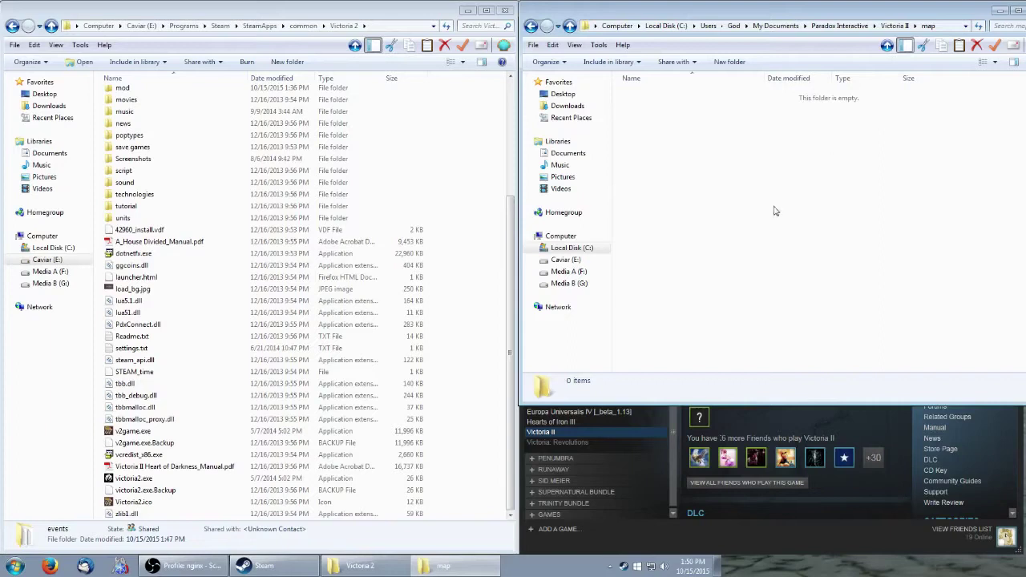
Step: Start Victoria II from Steam without any mod so that it rebuilds the map cache
{"action": "left_click", "coordinate": [676, 476]}
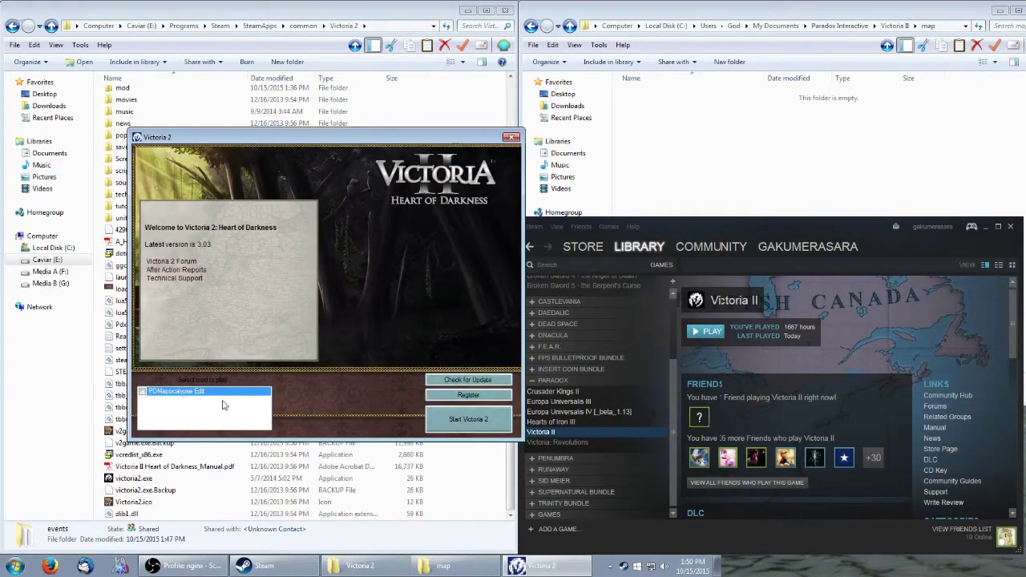
{"action": "left_click", "coordinate": [453, 422]}
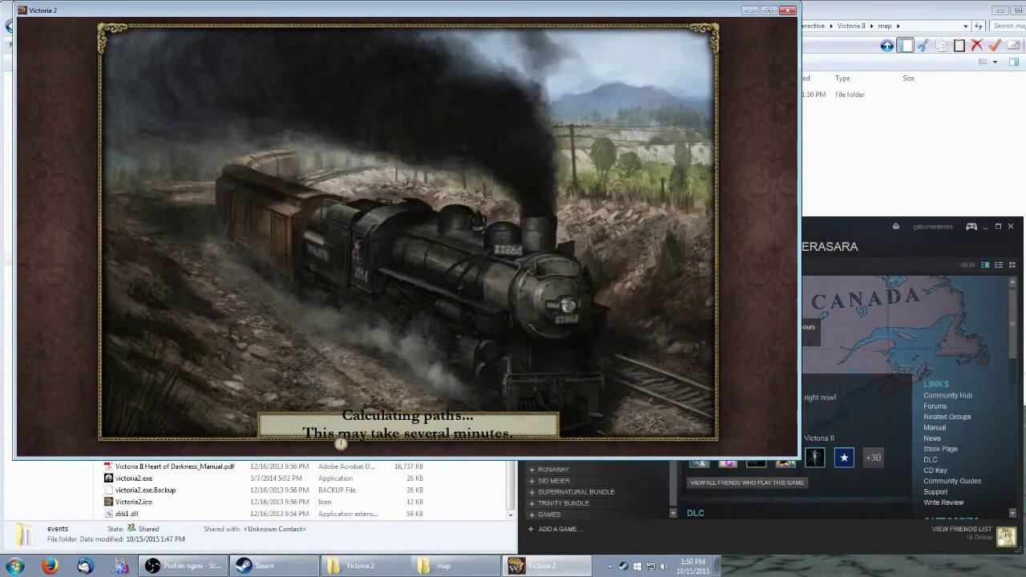
Step: Examine the files in the recreated map cache folder and the version checksum on the game's main menu
{"action": "left_click", "coordinate": [855, 158]}
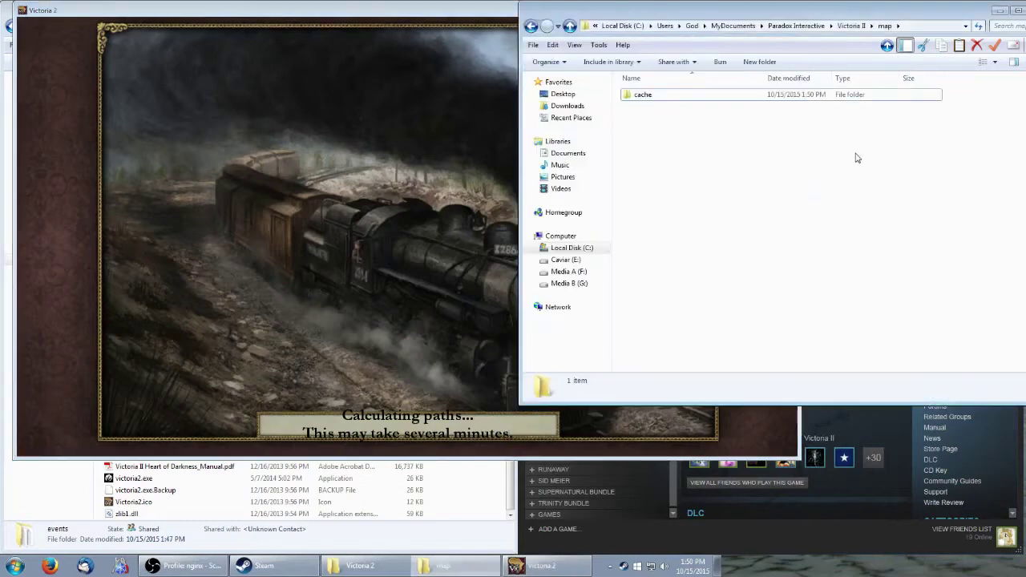
{"action": "double_click", "coordinate": [641, 98]}
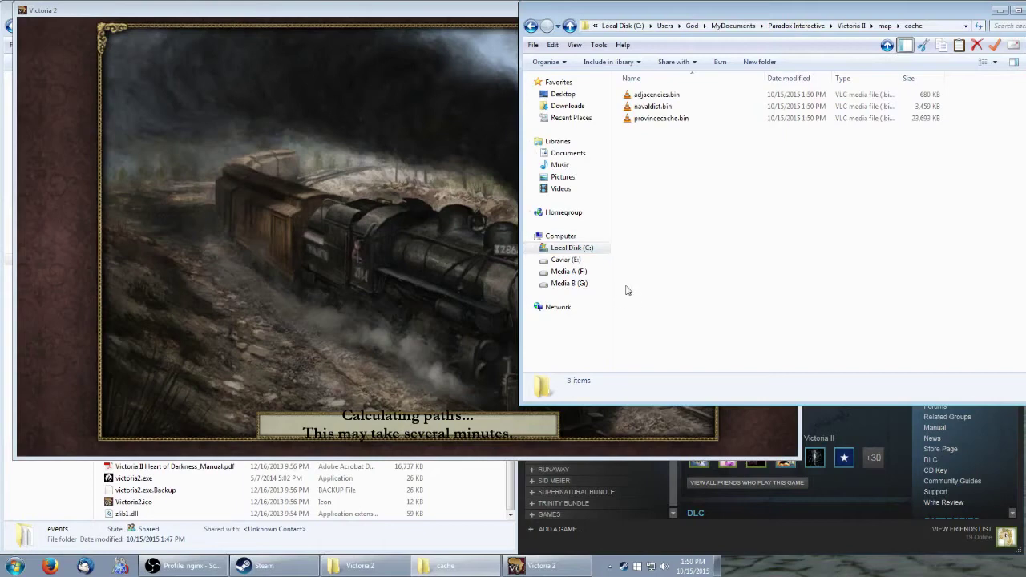
{"action": "left_click", "coordinate": [437, 16]}
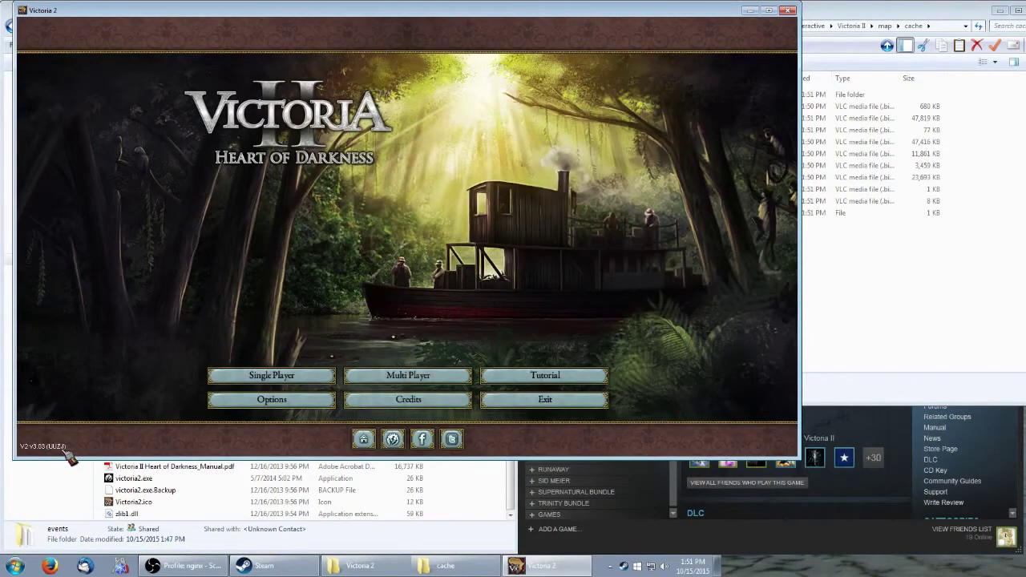
{"action": "left_click", "coordinate": [876, 313]}
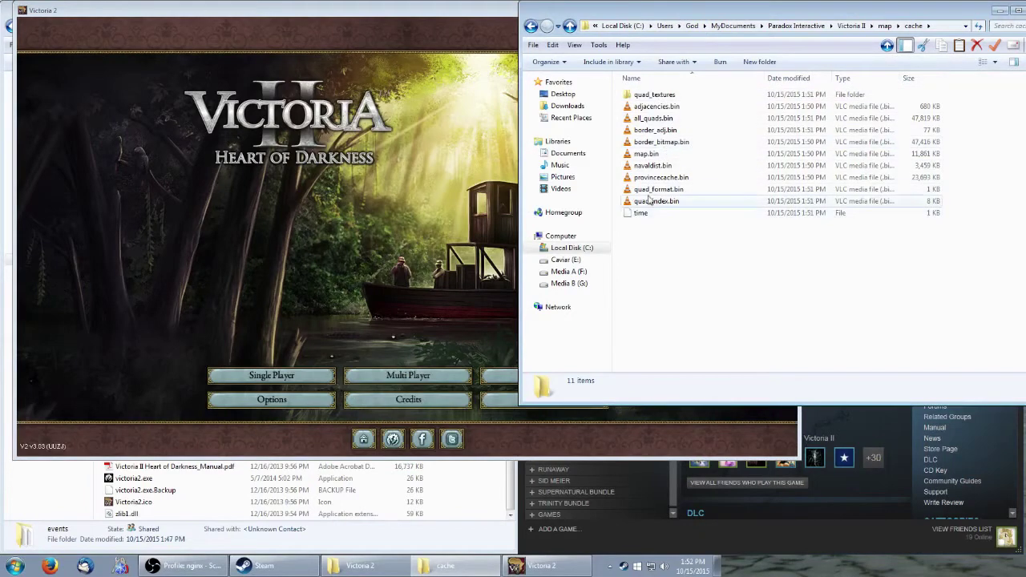
{"action": "left_click", "coordinate": [405, 255]}
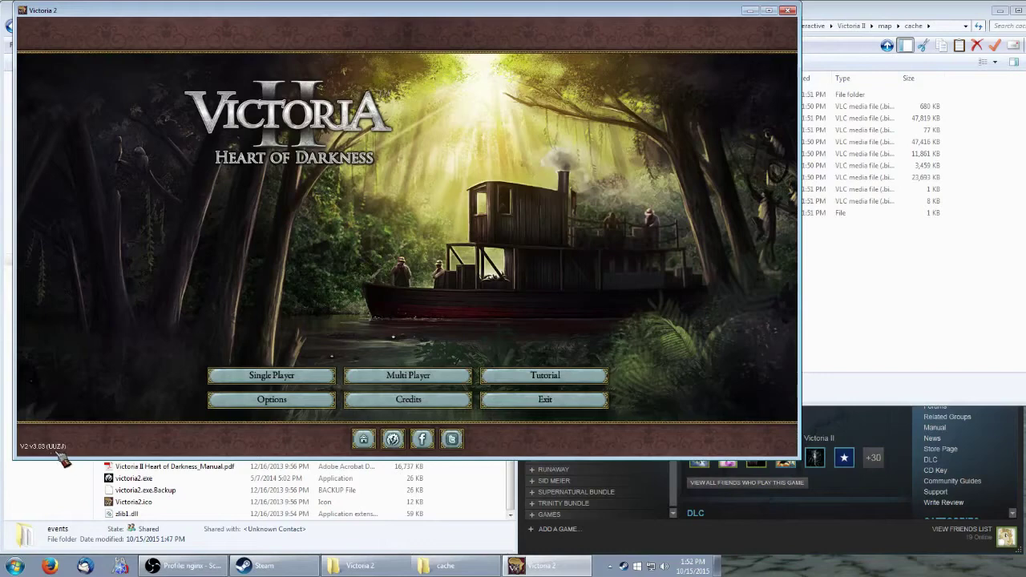
Step: Exit Victoria 2 and relaunch it from Steam without any mod
{"action": "left_click", "coordinate": [541, 406]}
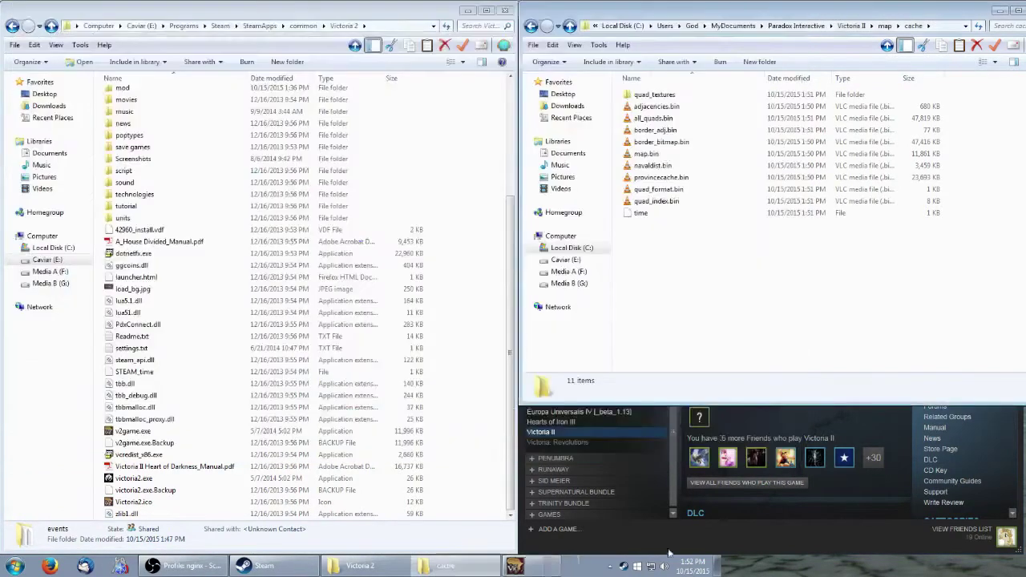
{"action": "right_click", "coordinate": [625, 567]}
{"action": "left_click", "coordinate": [638, 368]}
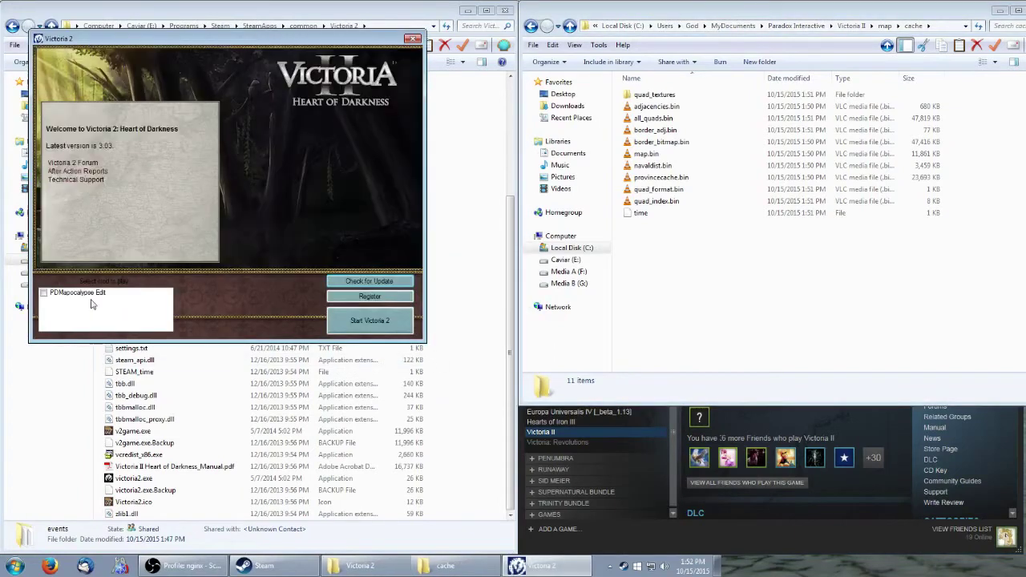
{"action": "left_click", "coordinate": [389, 324]}
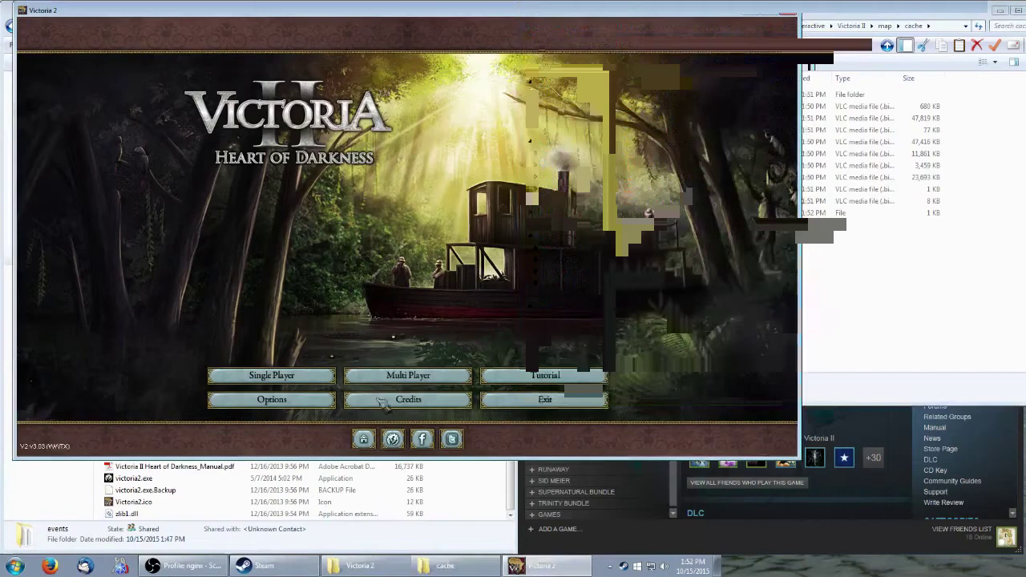
Step: Check the version checksum on the game's main menu and exit Victoria 2
{"action": "left_click", "coordinate": [921, 333]}
{"action": "left_click", "coordinate": [83, 452]}
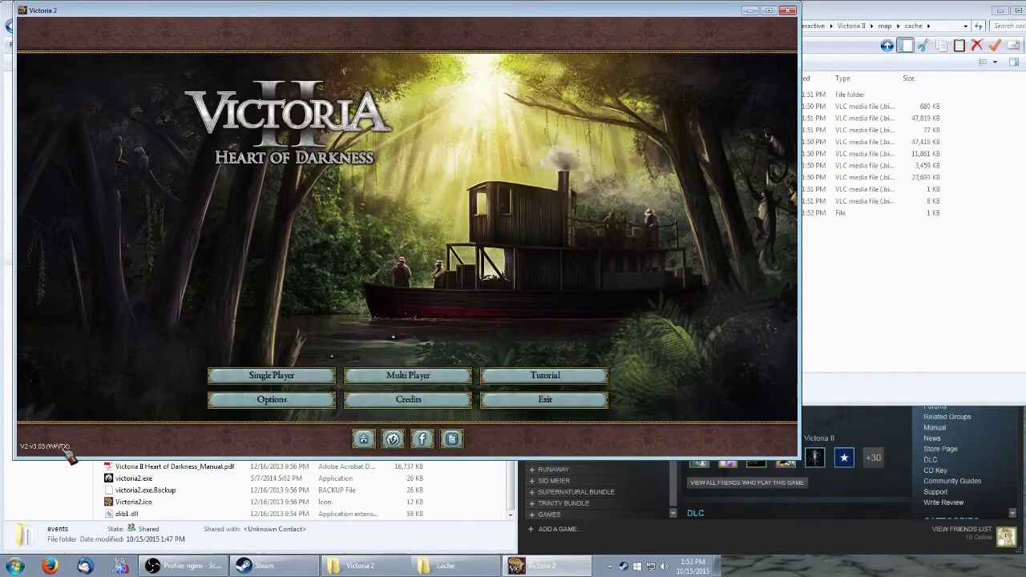
{"action": "left_click", "coordinate": [535, 401]}
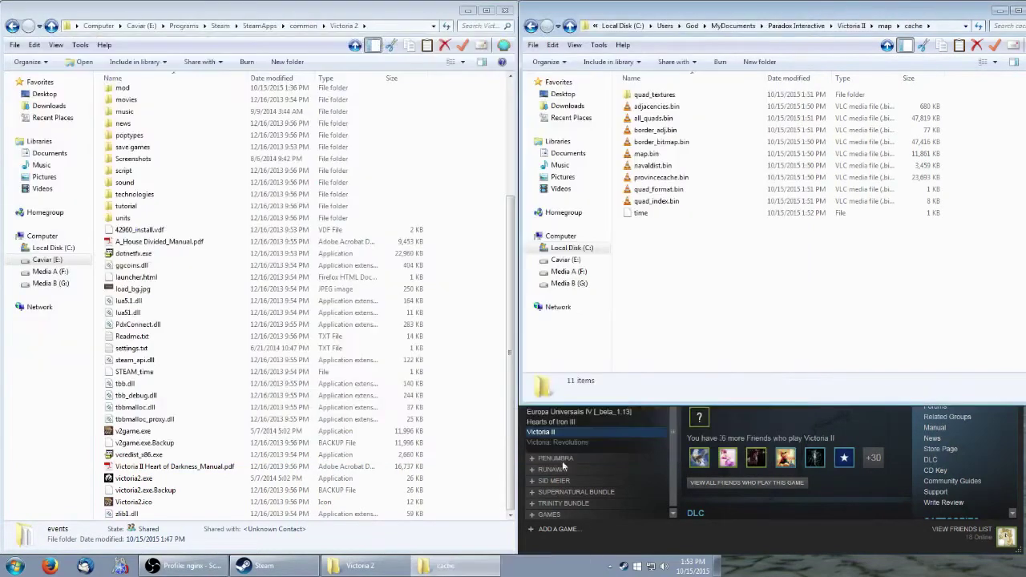
Step: Verify the integrity of Victoria II's game cache from its local file properties in Steam
{"action": "left_click", "coordinate": [559, 431]}
{"action": "right_click", "coordinate": [552, 433]}
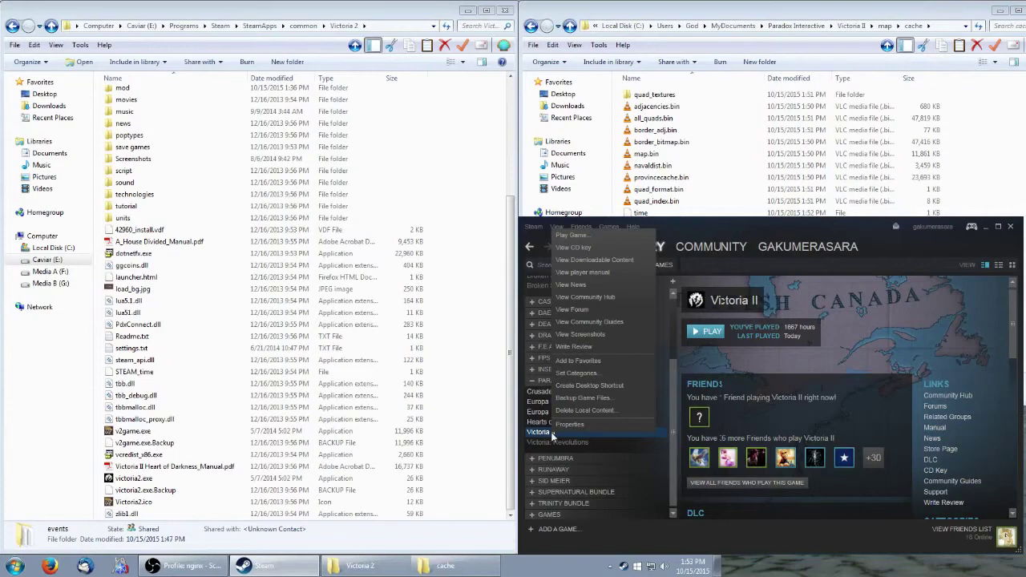
{"action": "left_click", "coordinate": [566, 426]}
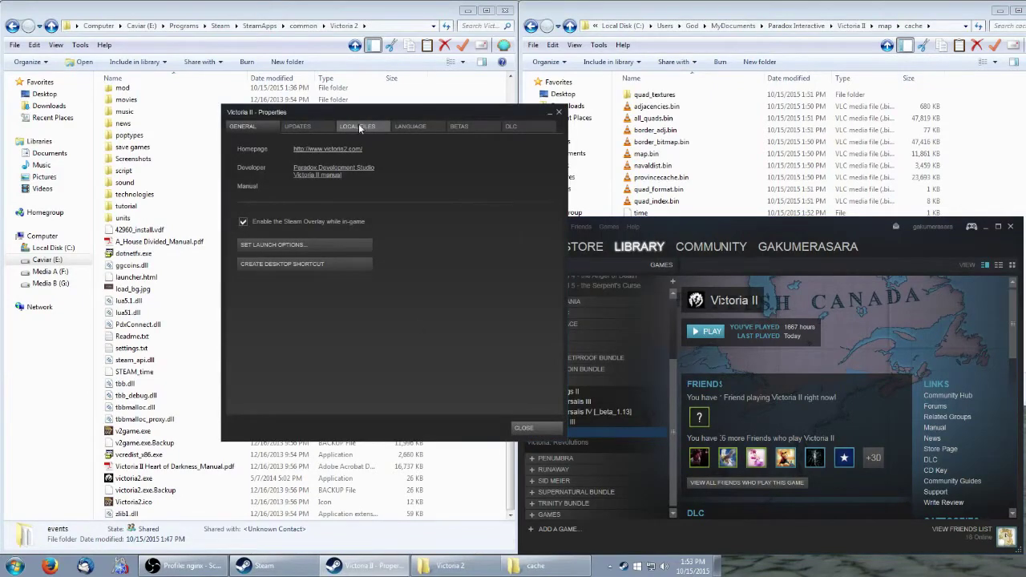
{"action": "left_click", "coordinate": [360, 128]}
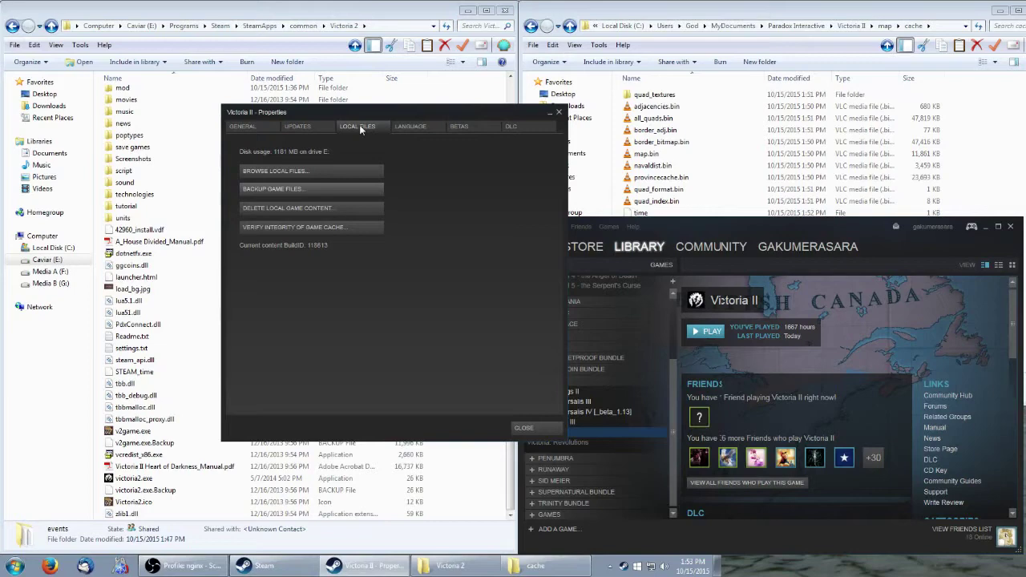
{"action": "left_click", "coordinate": [298, 227]}
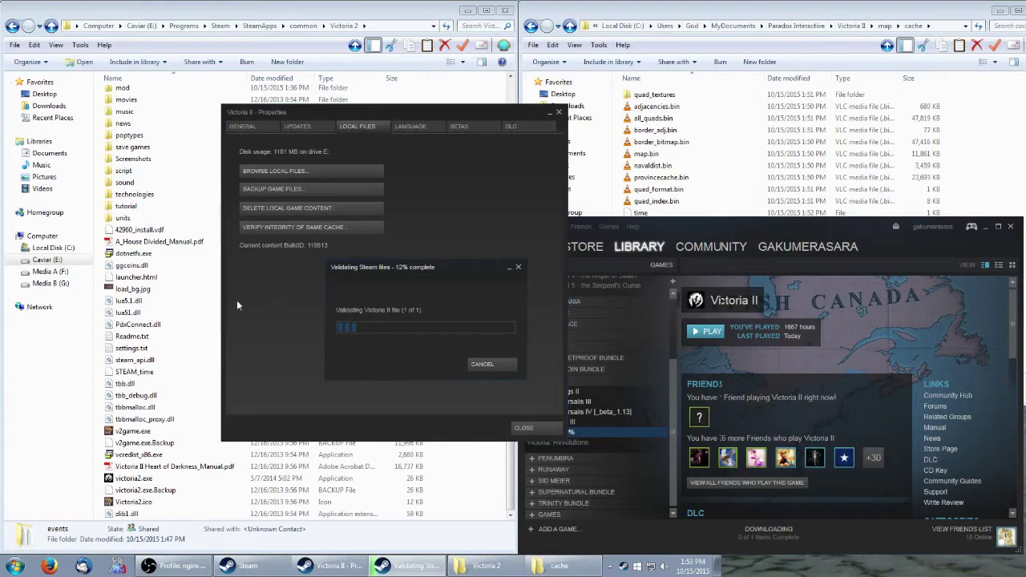
{"action": "left_click", "coordinate": [139, 253]}
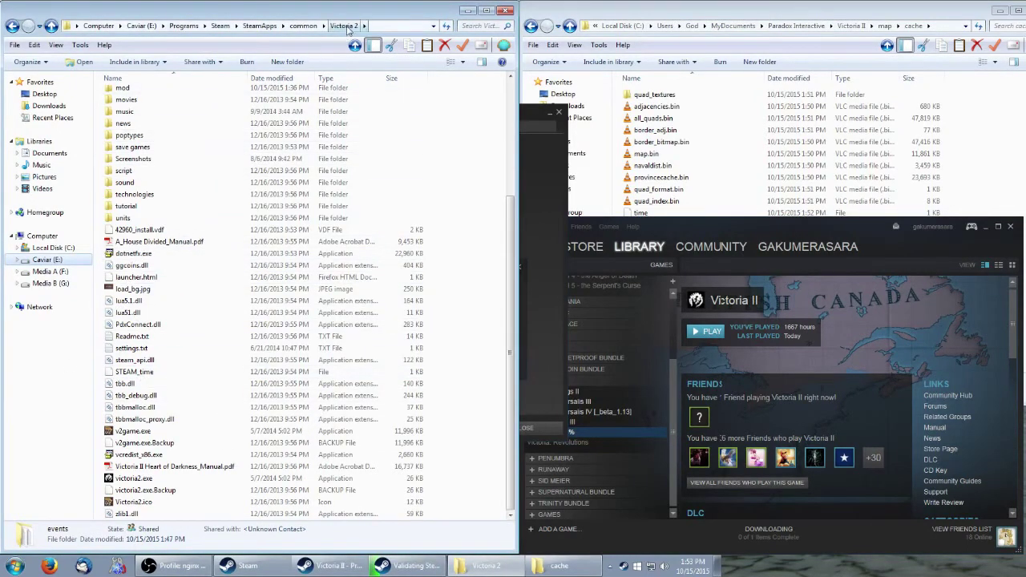
{"action": "left_click", "coordinate": [404, 566]}
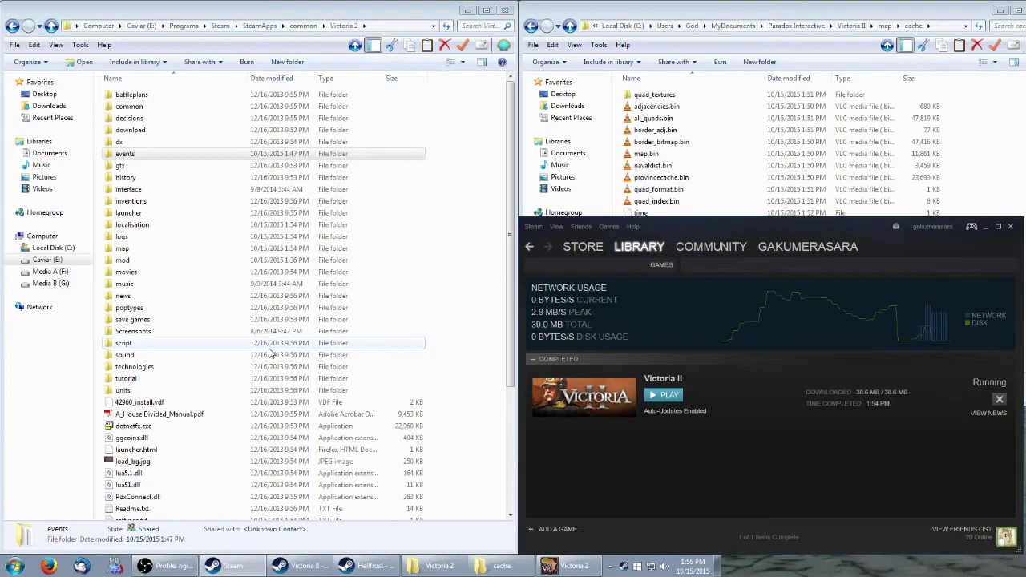
Step: Switch to the running Victoria 2 window, recheck the main menu's version checksum, and exit the game
{"action": "left_click", "coordinate": [576, 569]}
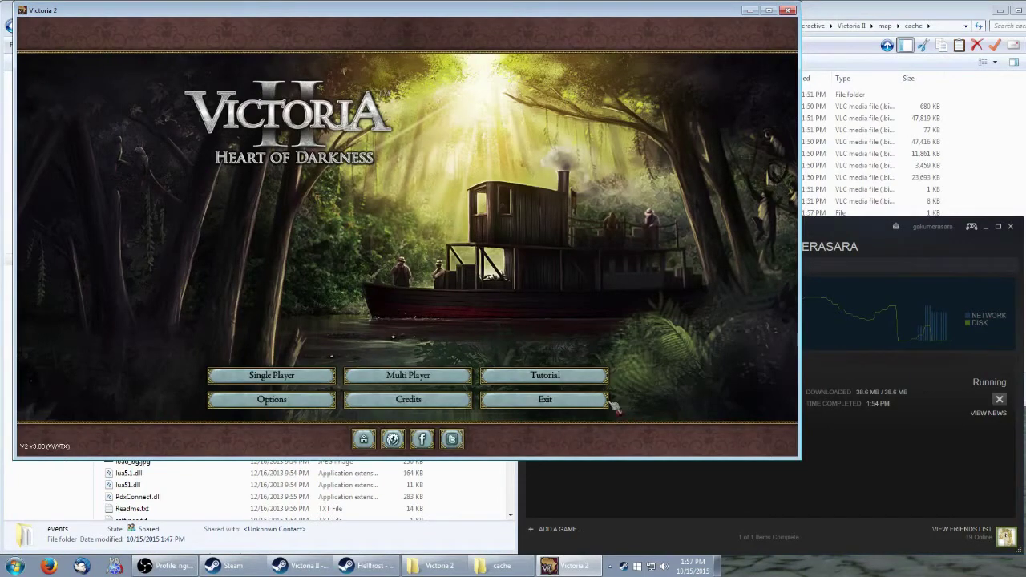
{"action": "left_click", "coordinate": [570, 401]}
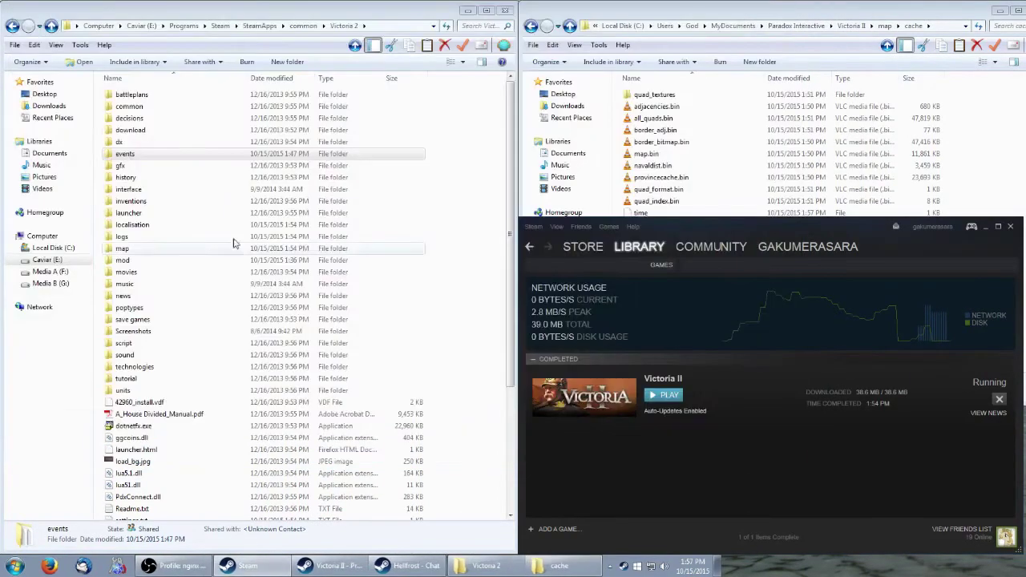
Step: Inspect the game's events folder for the extra file AAA delete me.txt and view Victoria II's local file options in Steam
{"action": "double_click", "coordinate": [124, 154]}
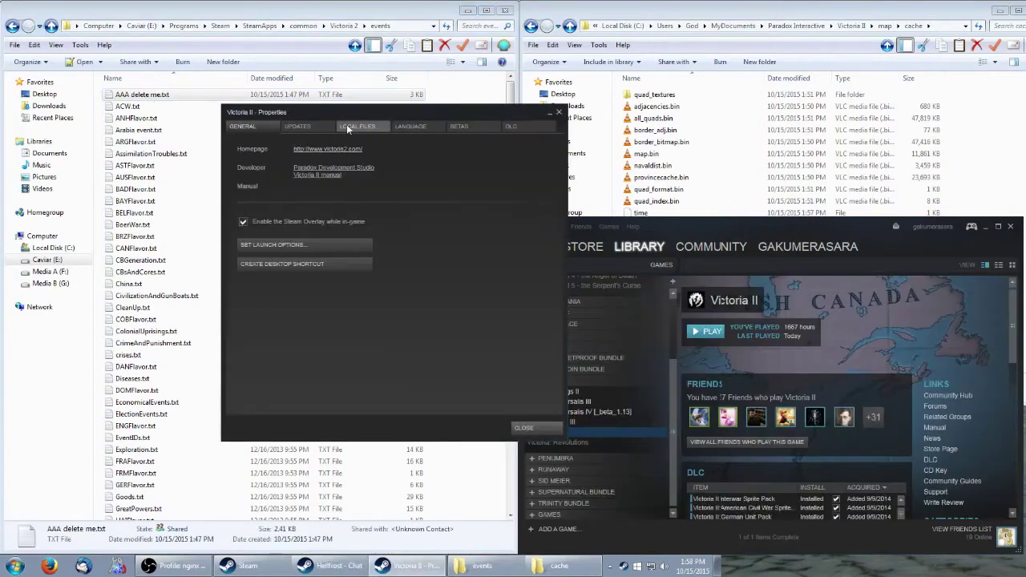
{"action": "left_click", "coordinate": [353, 126]}
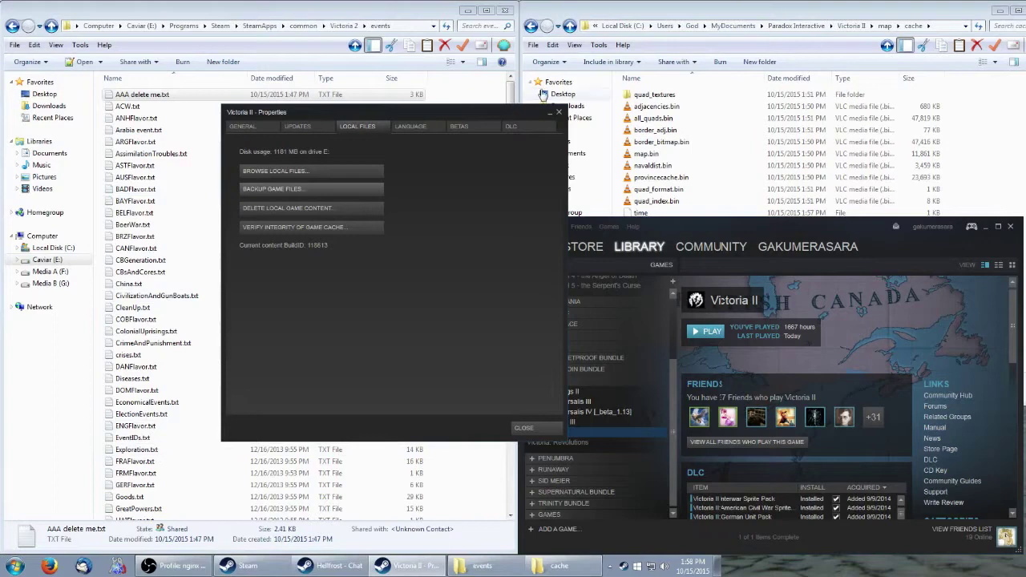
{"action": "left_click", "coordinate": [557, 110]}
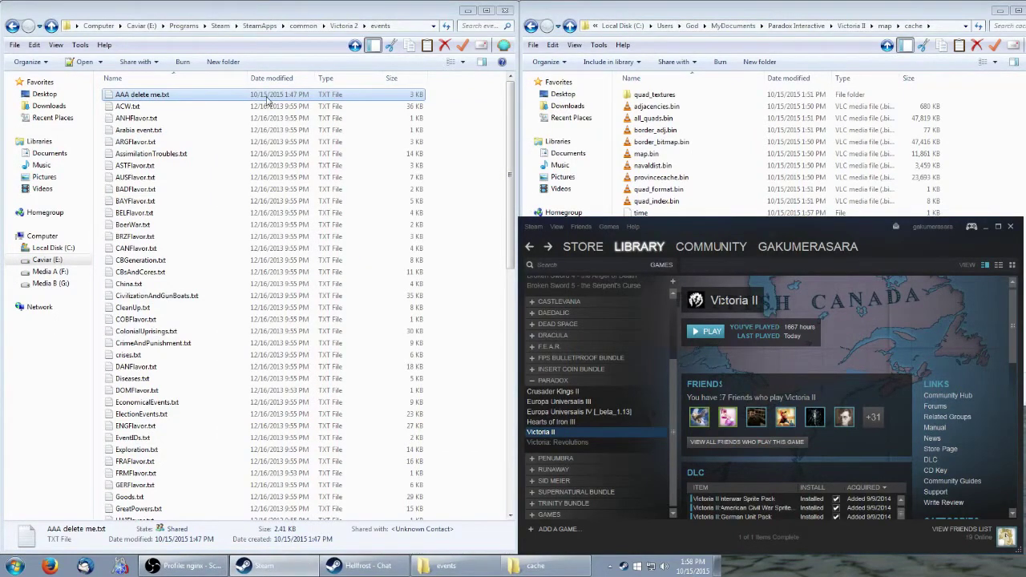
{"action": "left_click", "coordinate": [197, 94]}
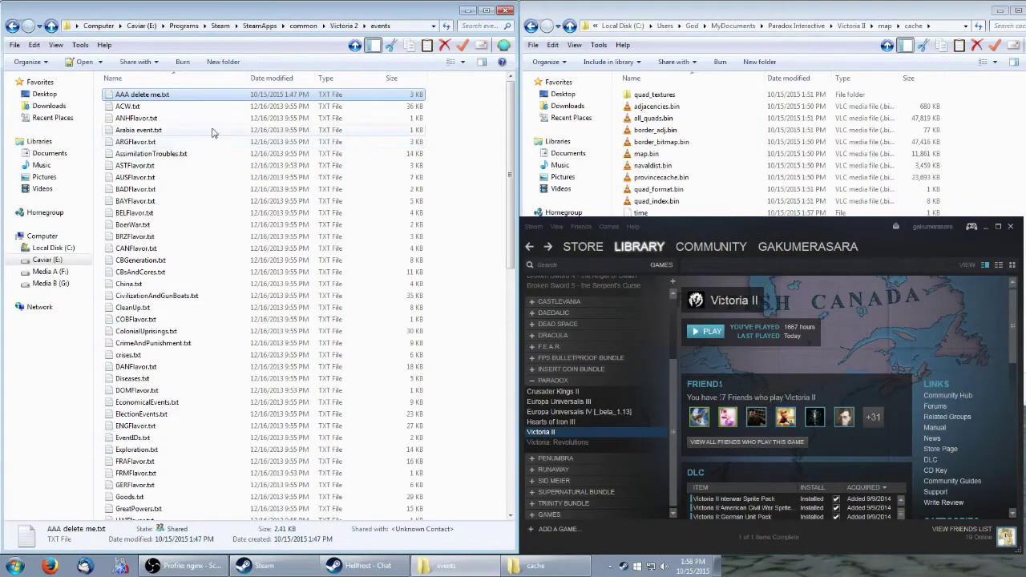
{"action": "left_click", "coordinate": [343, 26]}
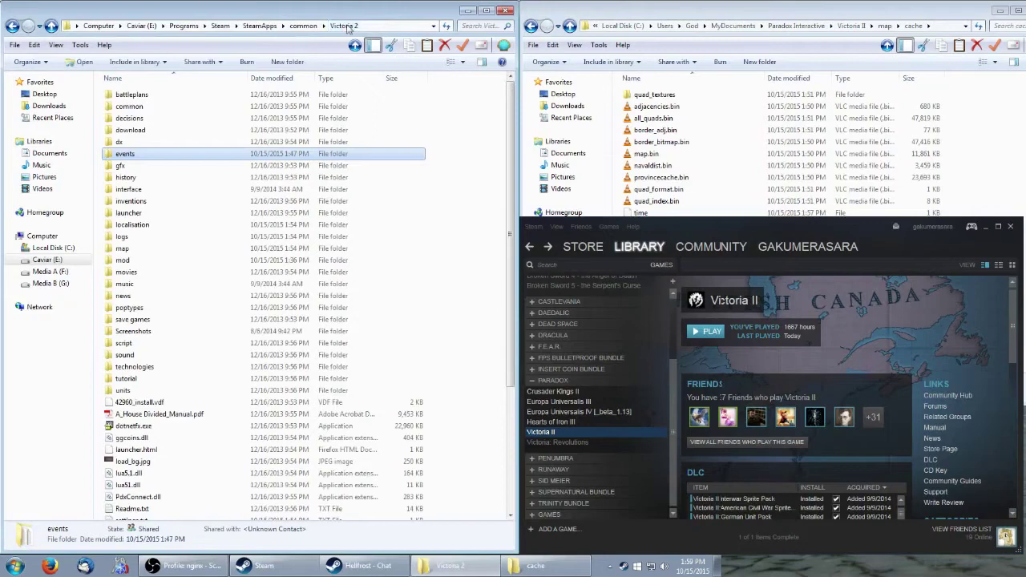
{"action": "double_click", "coordinate": [129, 156]}
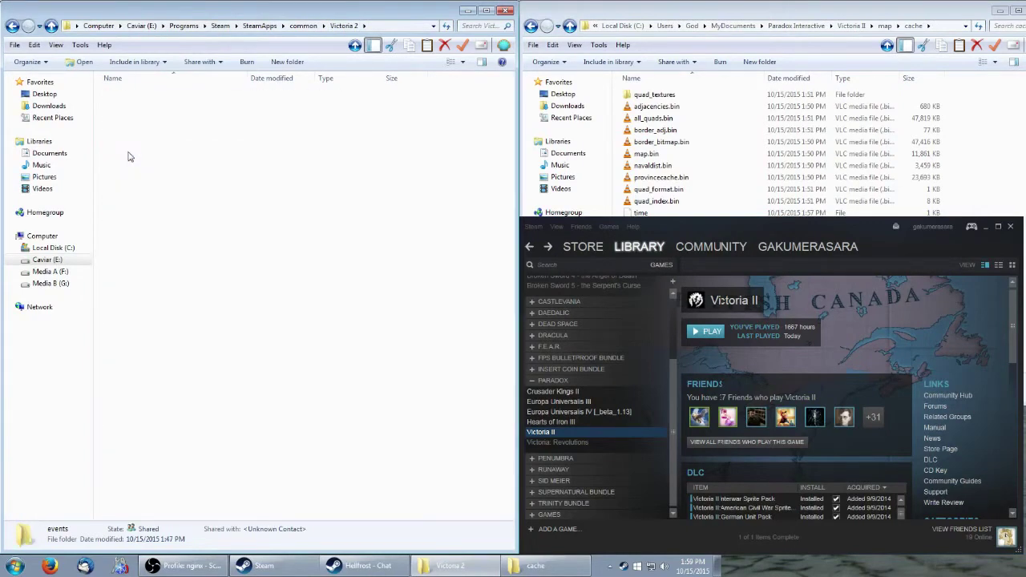
Step: Uninstall Victoria II from Steam by deleting its local content
{"action": "right_click", "coordinate": [549, 432]}
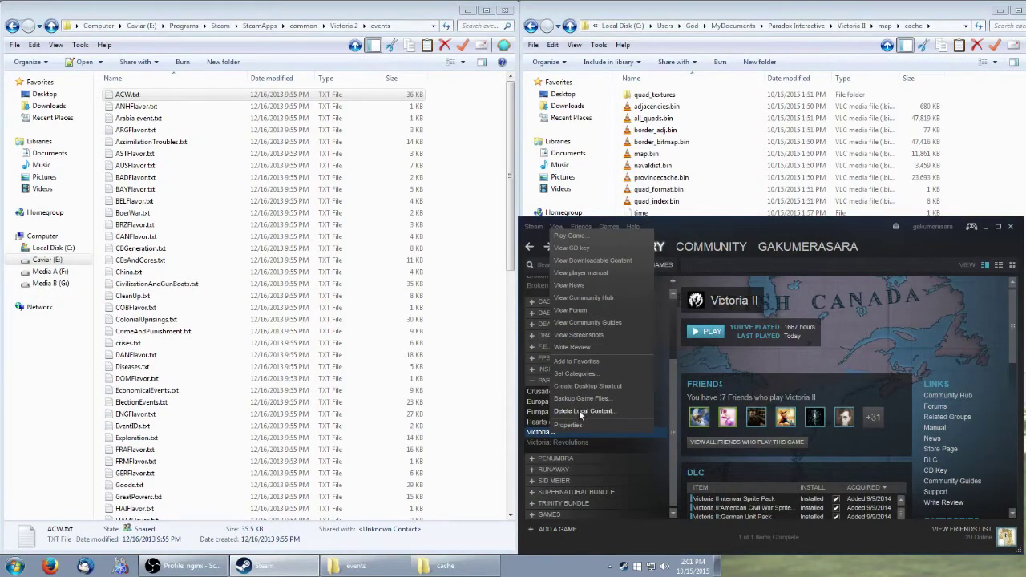
{"action": "left_click", "coordinate": [581, 412]}
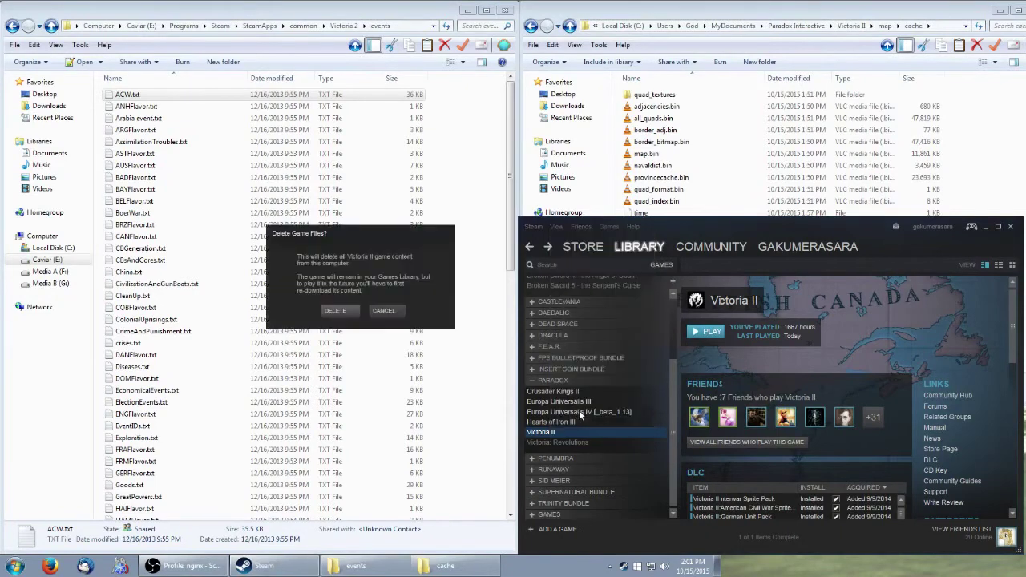
{"action": "left_click", "coordinate": [335, 311]}
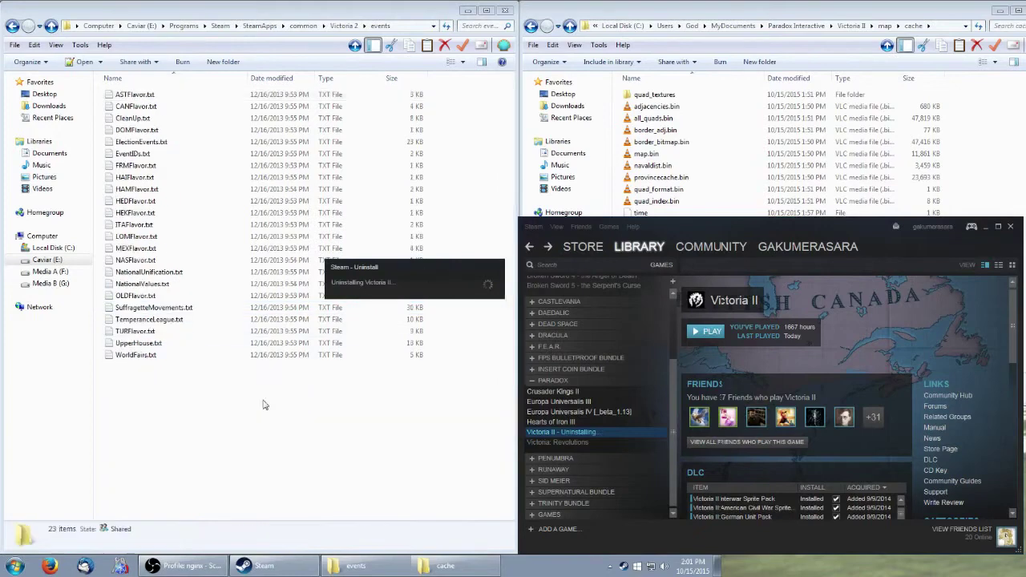
Step: Examine the leftover files in the Victoria 2 installation folder and its mod folder
{"action": "left_click", "coordinate": [345, 26]}
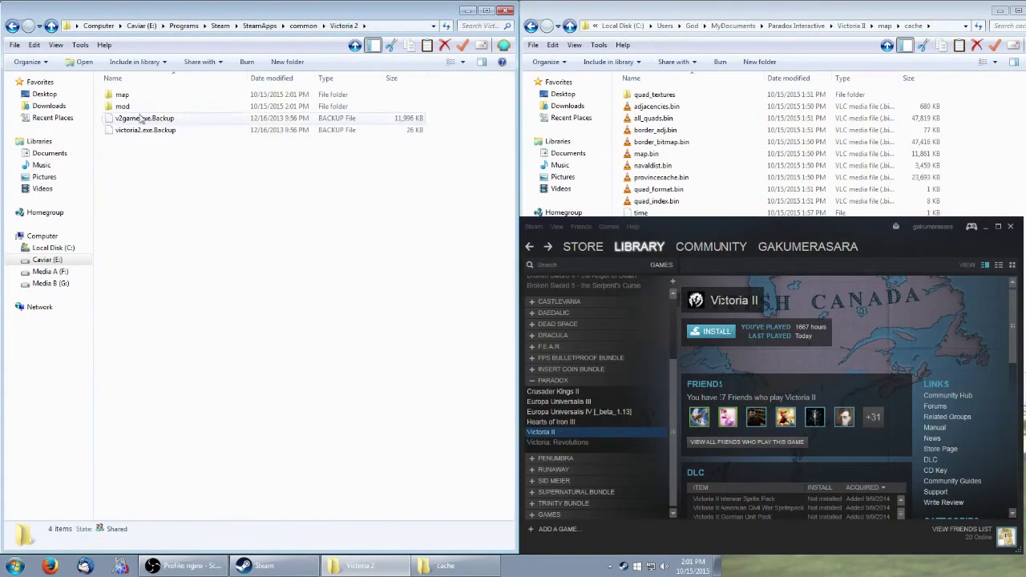
{"action": "left_click", "coordinate": [121, 106]}
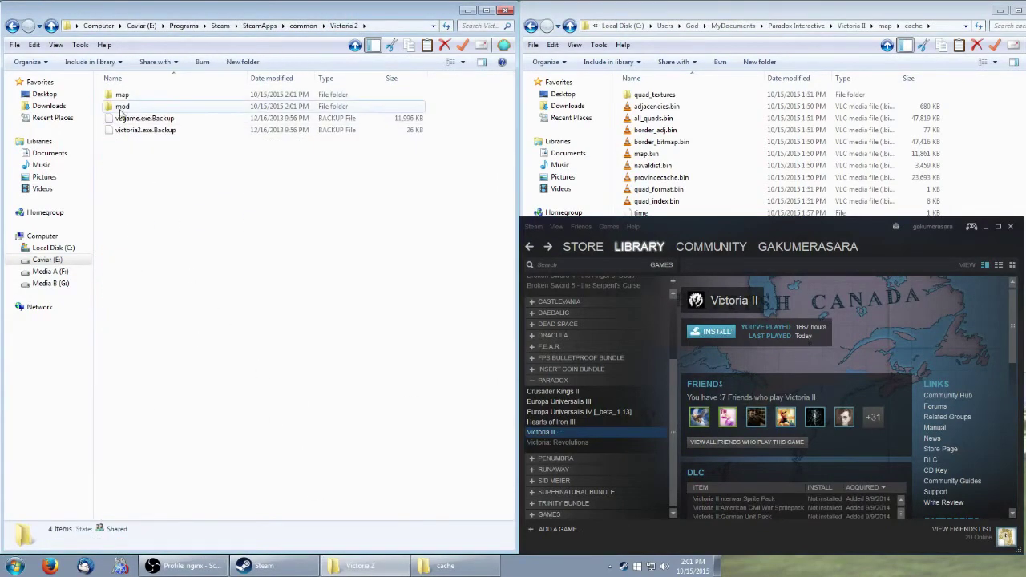
{"action": "double_click", "coordinate": [122, 106]}
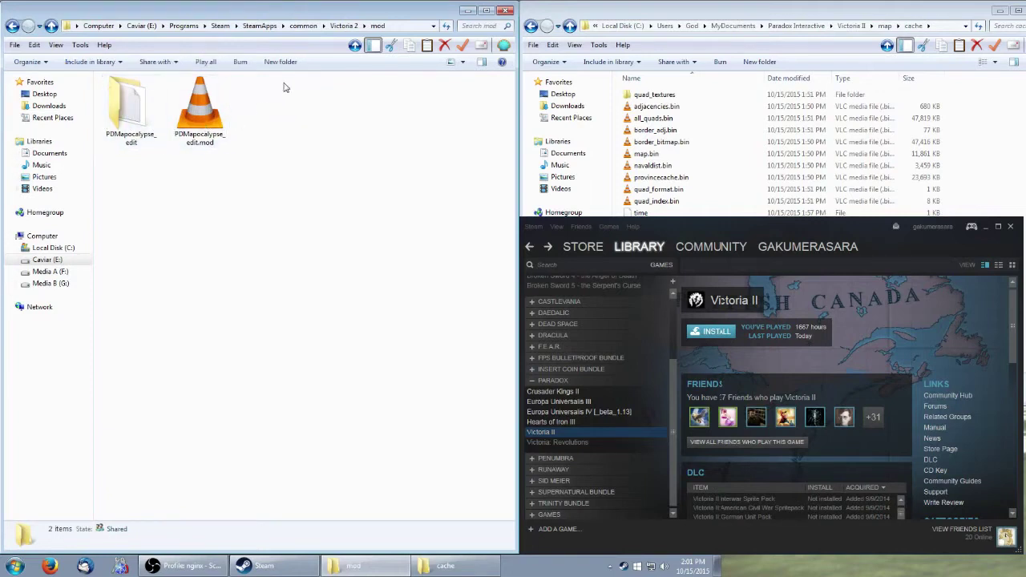
{"action": "left_click", "coordinate": [345, 25]}
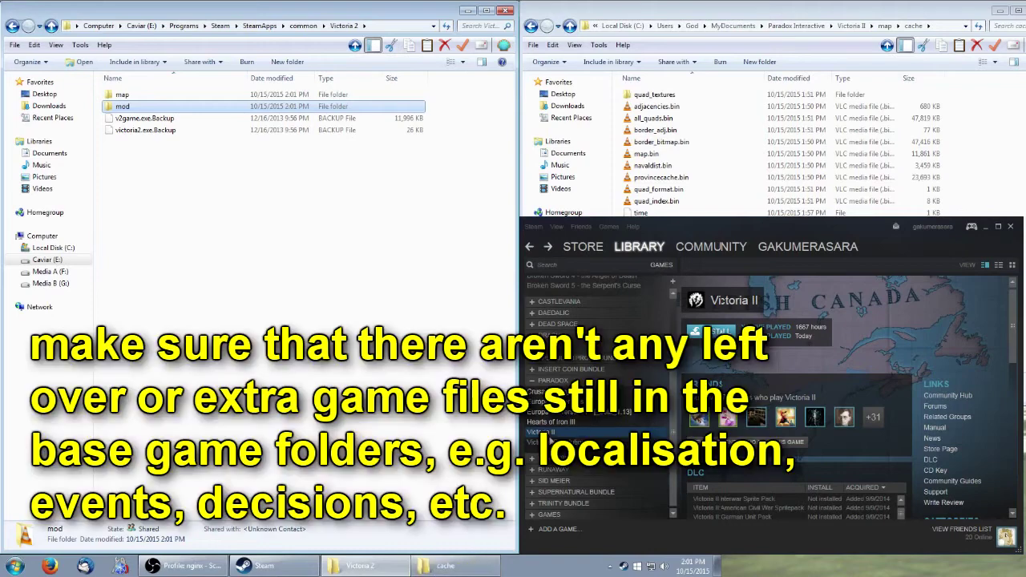
Step: Reinstall Victoria II from the Steam library under E:\Programs\Steam without creating shortcuts
{"action": "left_click", "coordinate": [546, 411]}
{"action": "right_click", "coordinate": [550, 434]}
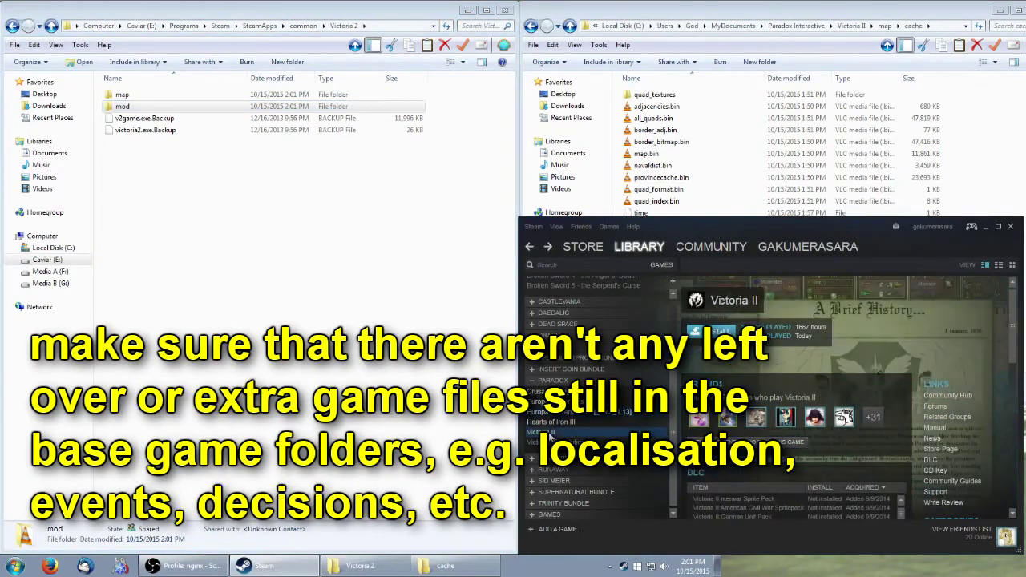
{"action": "left_click", "coordinate": [570, 287]}
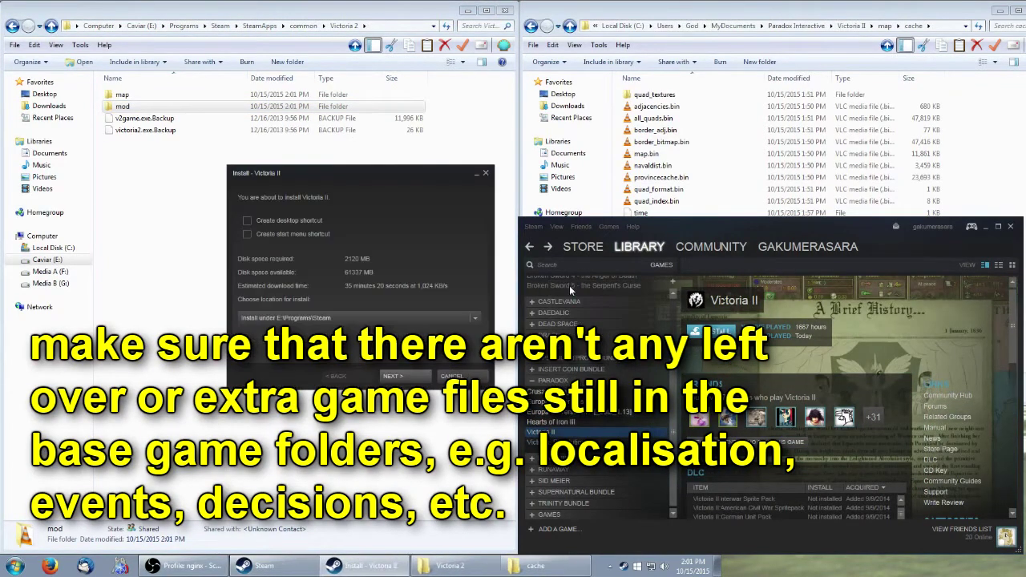
{"action": "left_click", "coordinate": [408, 382]}
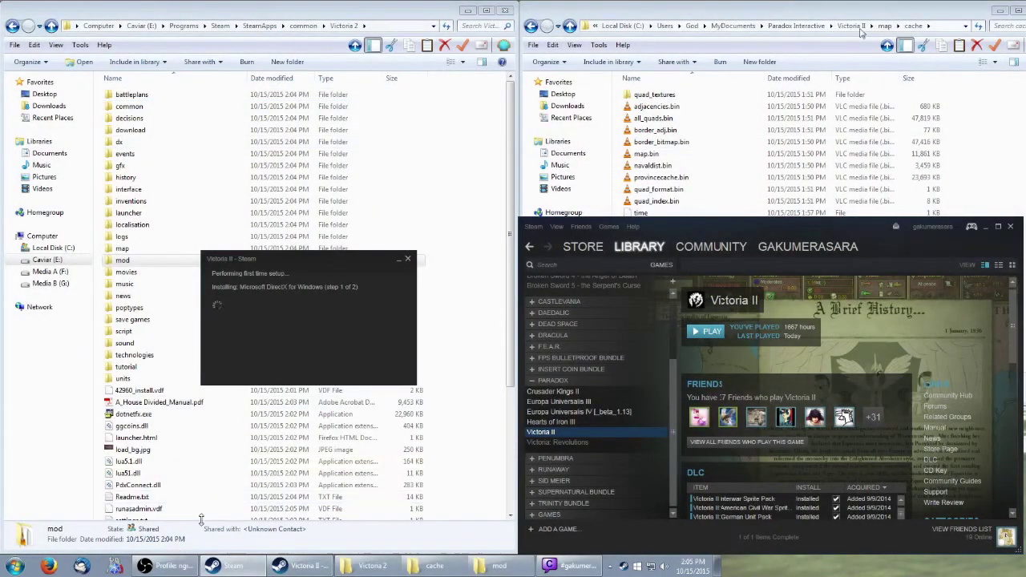
Step: Go up to the map folder in the documents' Victoria II directory and delete its cache folder
{"action": "left_click", "coordinate": [861, 30]}
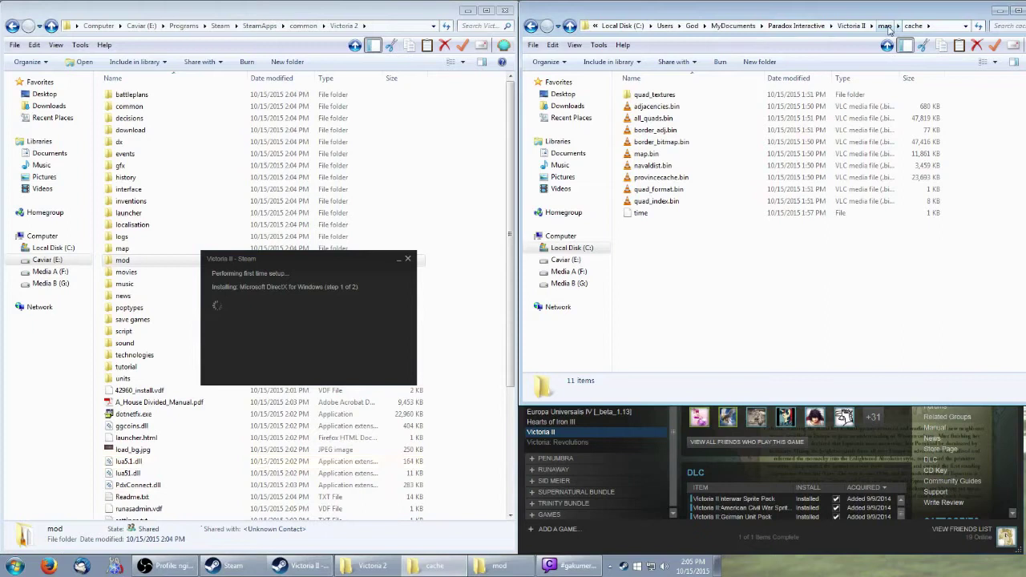
{"action": "left_click", "coordinate": [886, 28]}
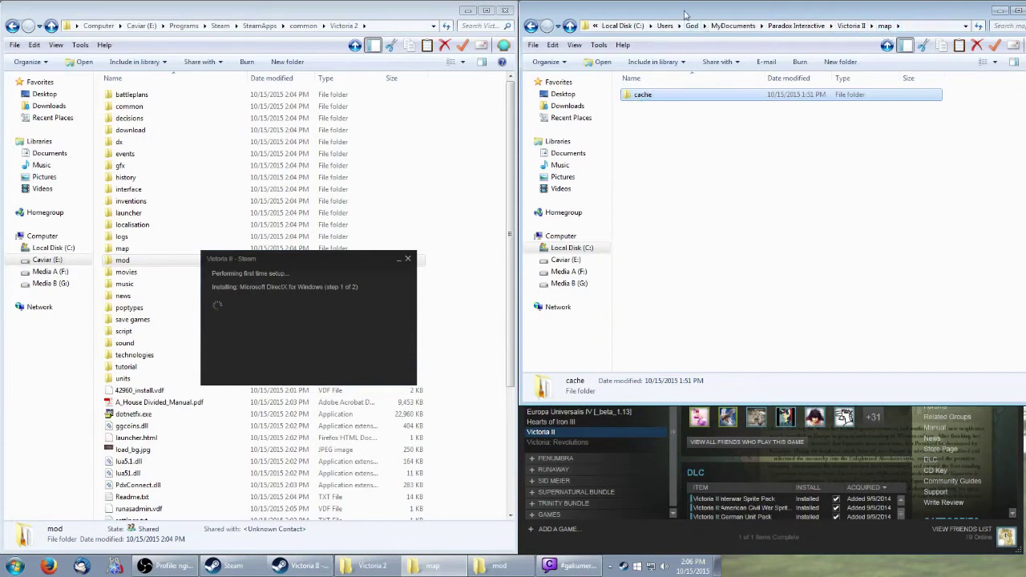
{"action": "key", "text": "Delete"}
{"action": "key", "text": "Escape"}
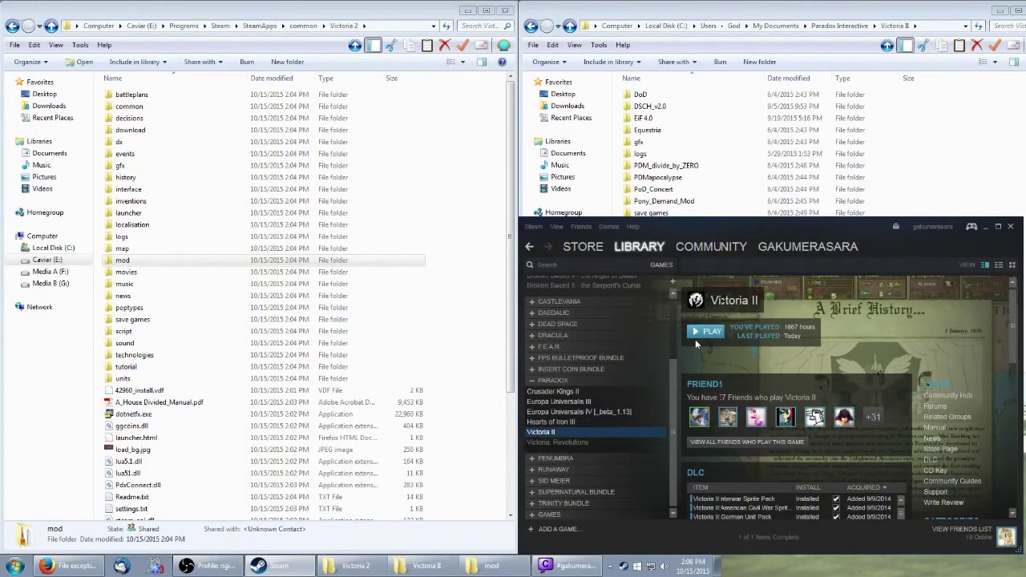
Step: Try to start Victoria 2 from Steam without any mod, and close the program
{"action": "left_click", "coordinate": [706, 335]}
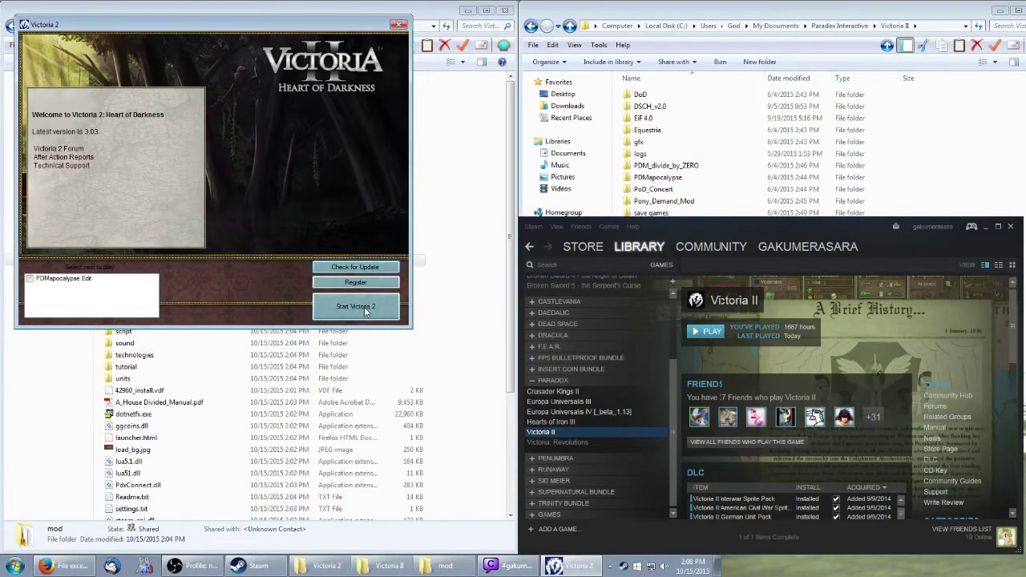
{"action": "left_click", "coordinate": [363, 307]}
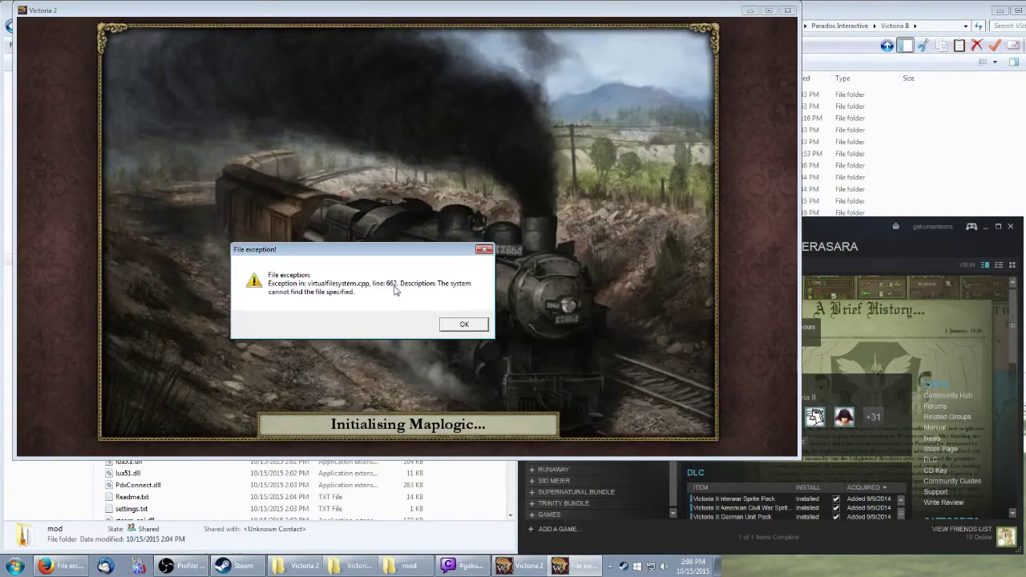
{"action": "left_click", "coordinate": [473, 325]}
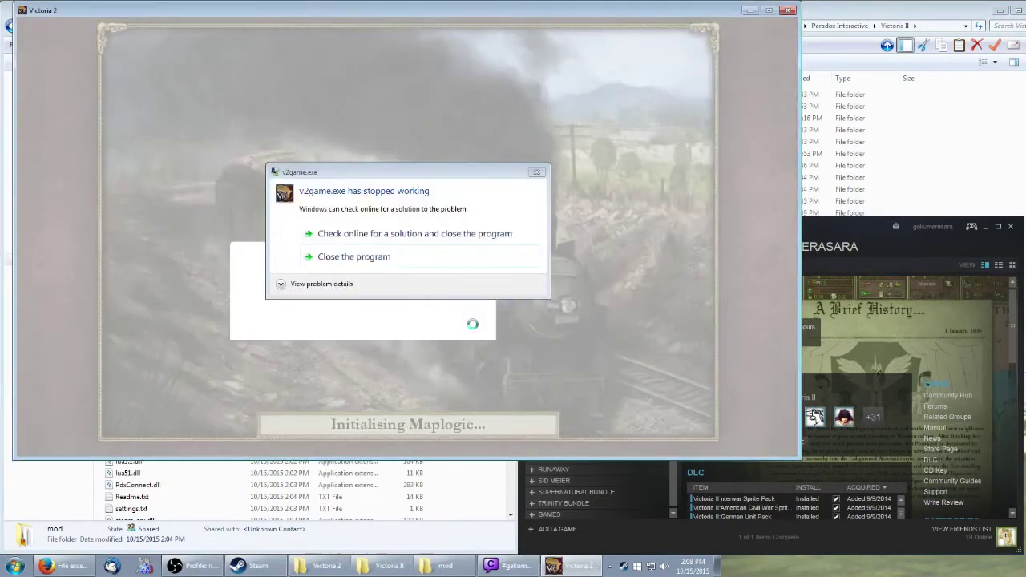
{"action": "left_click", "coordinate": [361, 257]}
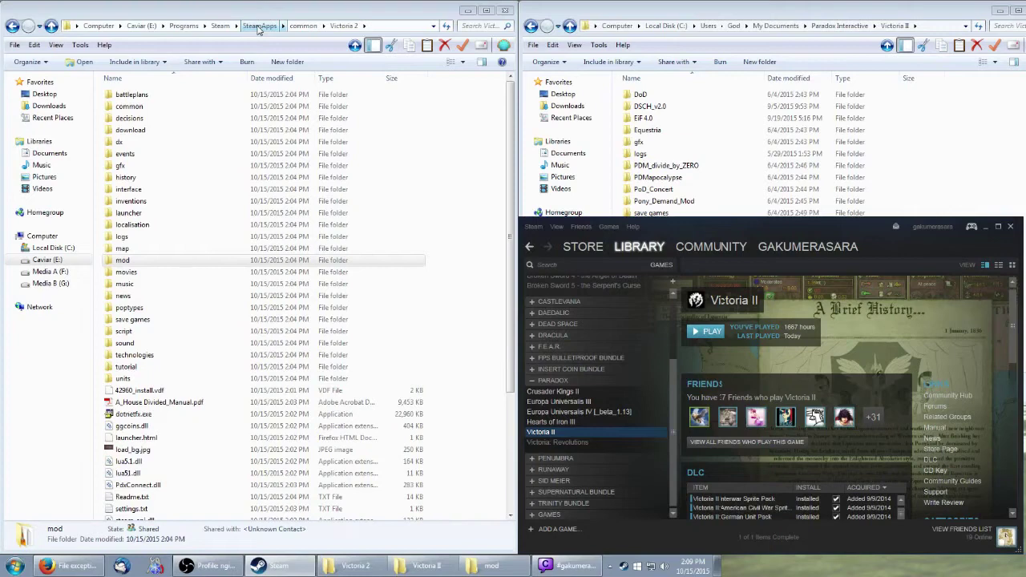
Step: Delete everything inside the map's cache folder in the Victoria 2 installation directory
{"action": "double_click", "coordinate": [121, 248]}
{"action": "left_click", "coordinate": [136, 97]}
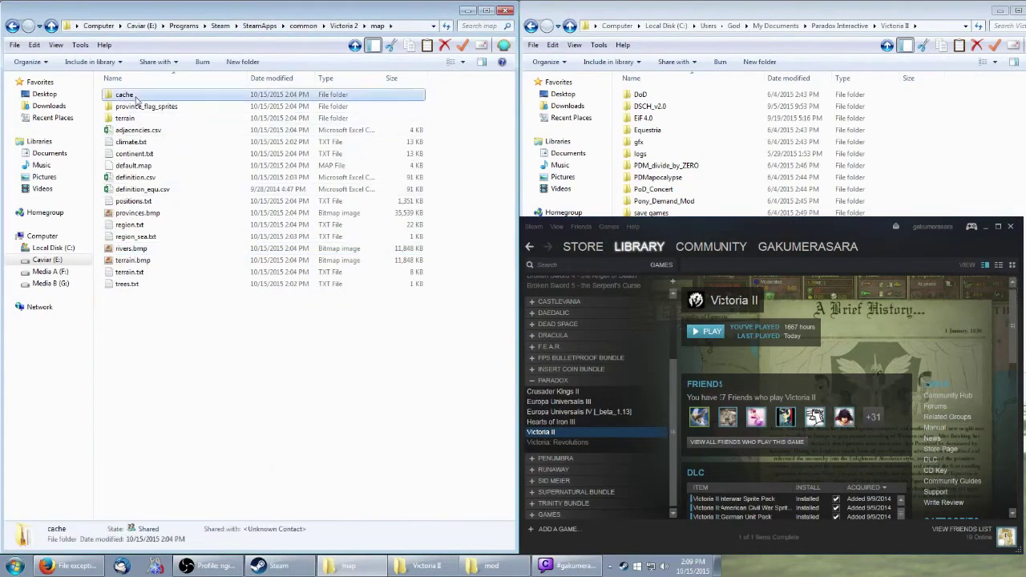
{"action": "double_click", "coordinate": [136, 99]}
{"action": "left_click_drag", "start_coordinate": [179, 325], "coordinate": [131, 77]}
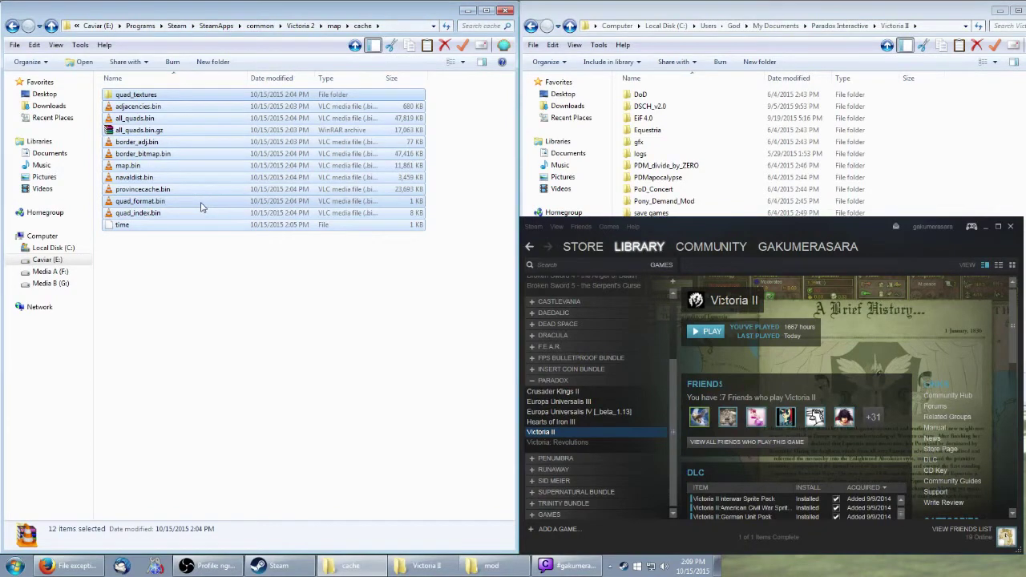
{"action": "key", "text": "Delete"}
{"action": "key", "text": "Return"}
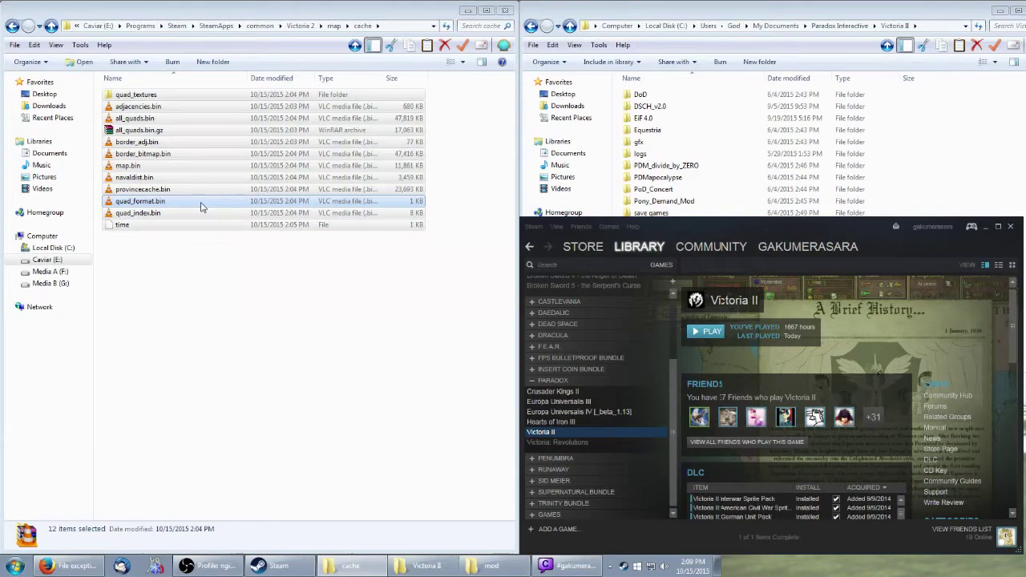
{"action": "left_click", "coordinate": [678, 62]}
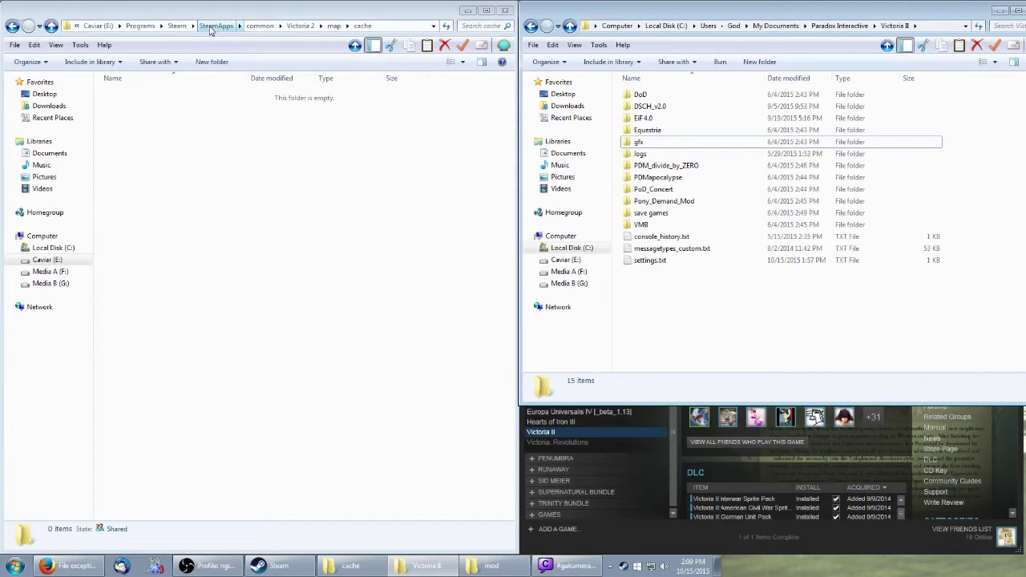
Step: Look through the Victoria 2 installation folder and check the contents of its map cache folder again
{"action": "left_click", "coordinate": [301, 26]}
{"action": "scroll", "coordinate": [132, 453], "scroll_direction": "down", "scroll_amount": 5}
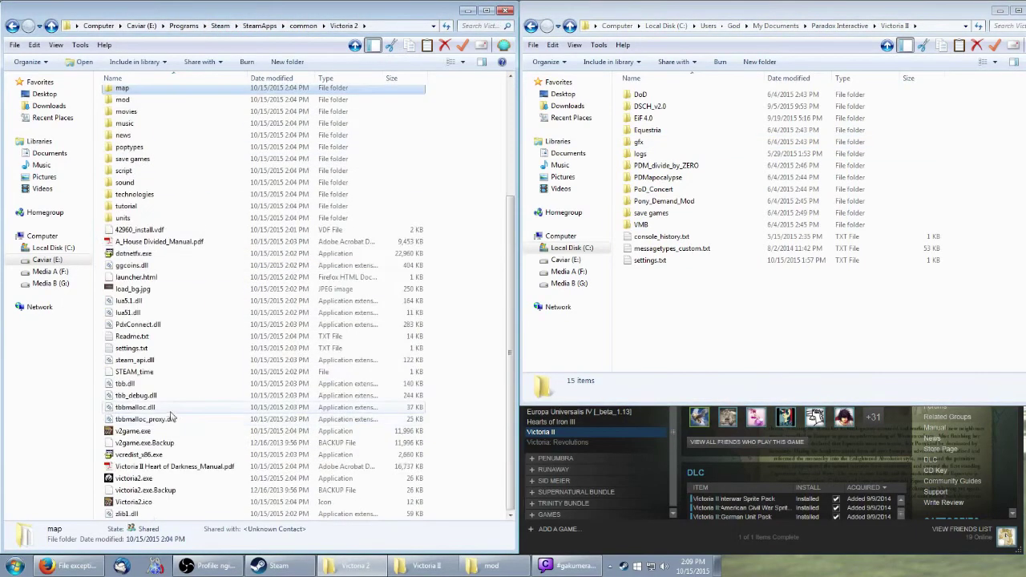
{"action": "scroll", "coordinate": [144, 385], "scroll_direction": "up", "scroll_amount": 5}
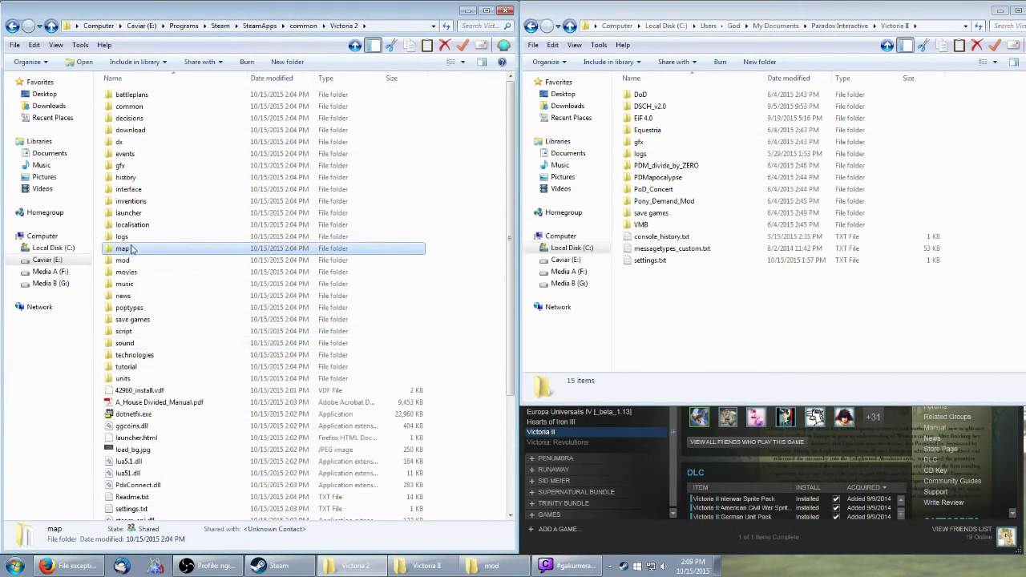
{"action": "double_click", "coordinate": [128, 248]}
{"action": "double_click", "coordinate": [122, 96]}
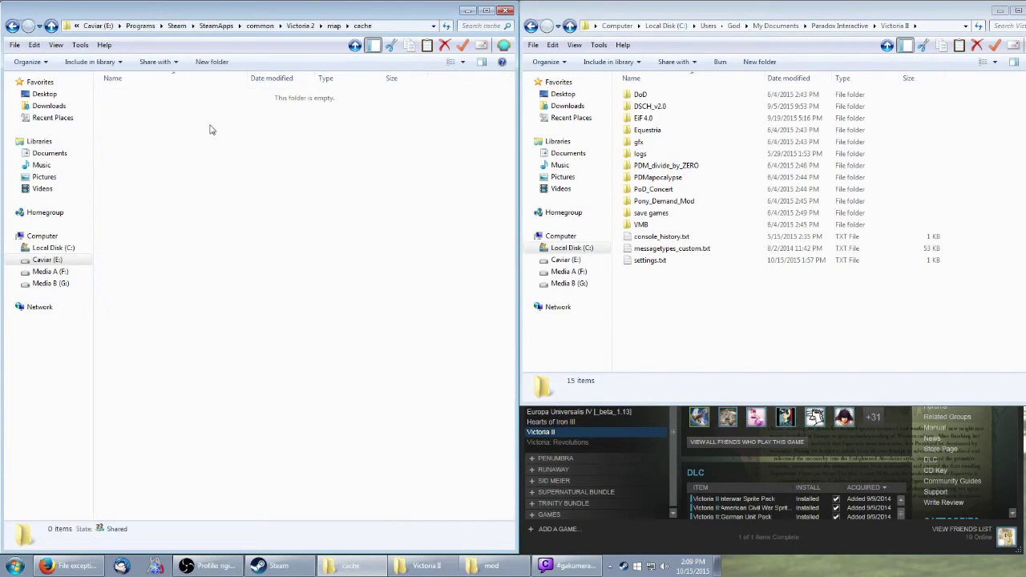
Step: Start Victoria 2 without any mod and check the map cache files in the documents' Victoria II directory
{"action": "left_click", "coordinate": [377, 335]}
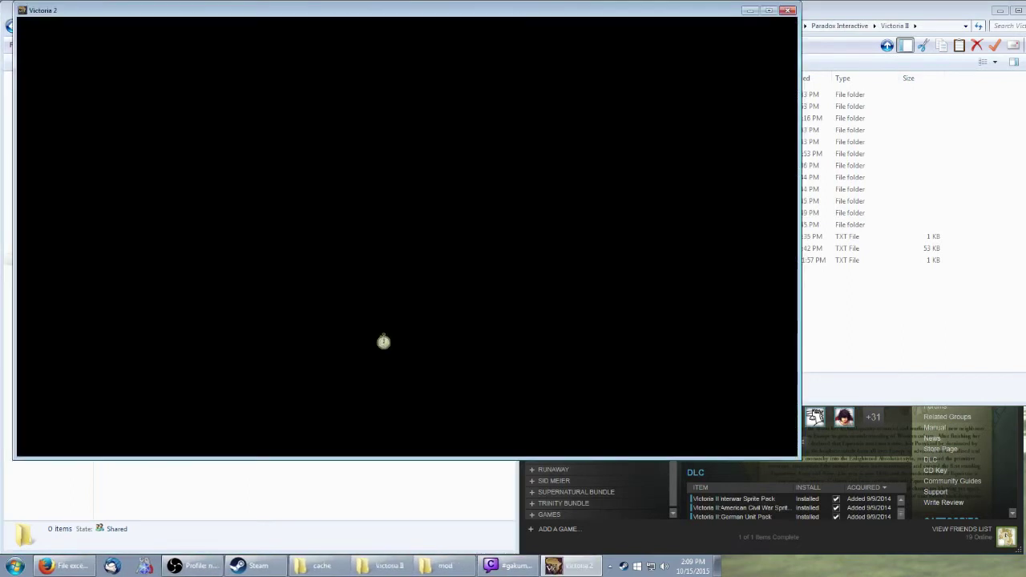
{"action": "double_click", "coordinate": [646, 166]}
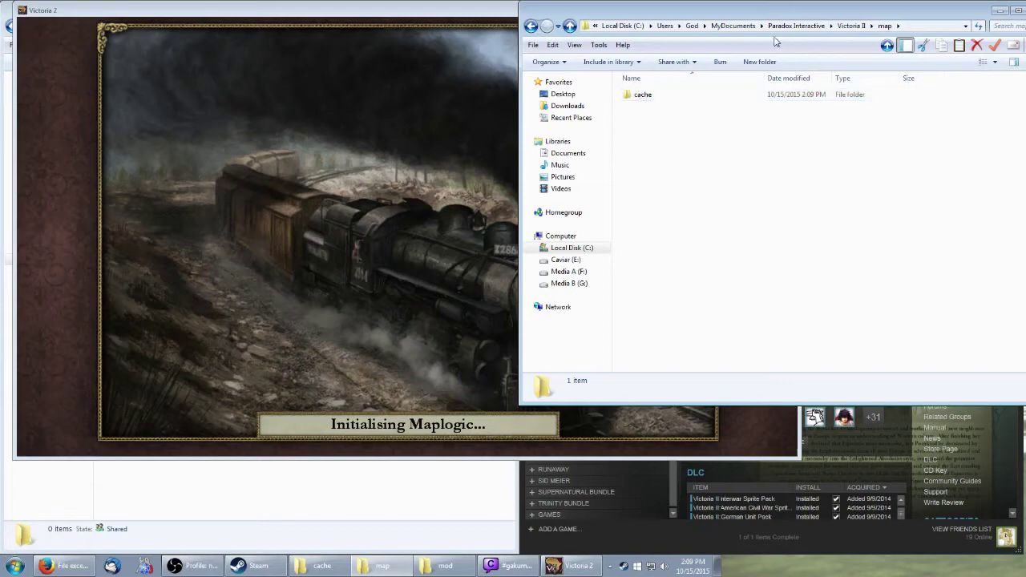
{"action": "left_click", "coordinate": [664, 98]}
{"action": "double_click", "coordinate": [664, 97]}
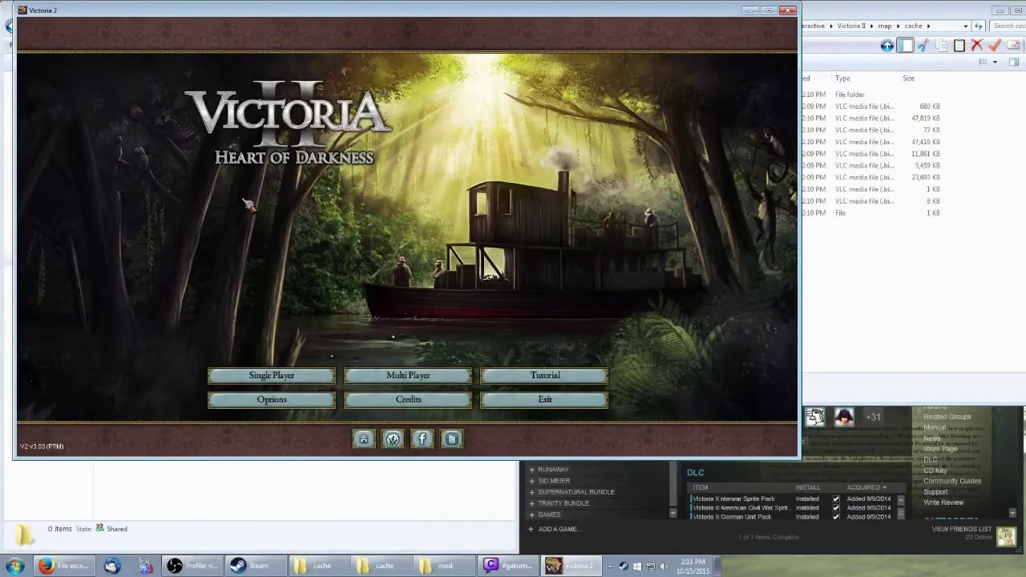
{"action": "left_click", "coordinate": [907, 330]}
{"action": "left_click", "coordinate": [302, 246]}
{"action": "left_click", "coordinate": [851, 278]}
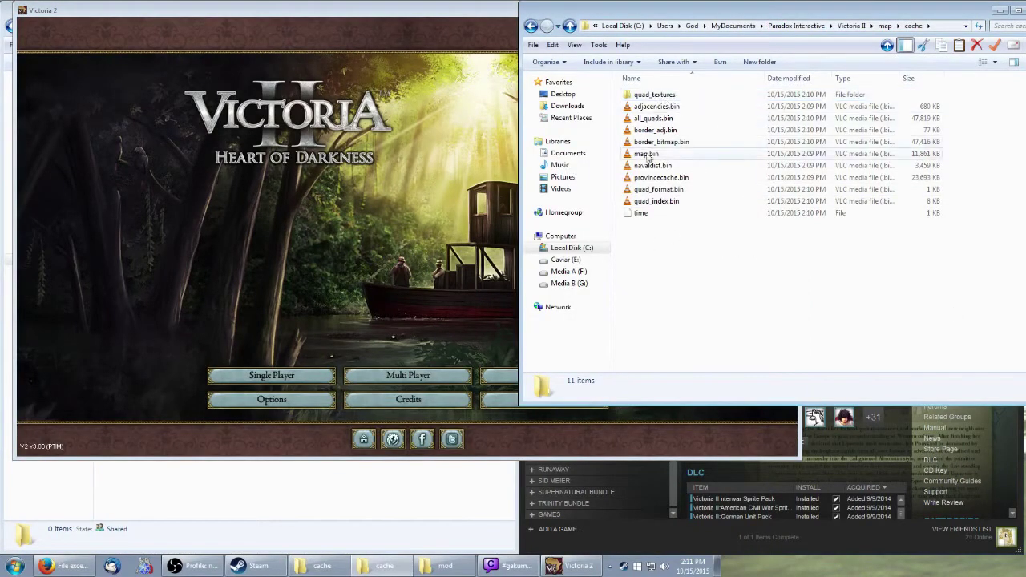
{"action": "left_click", "coordinate": [467, 236]}
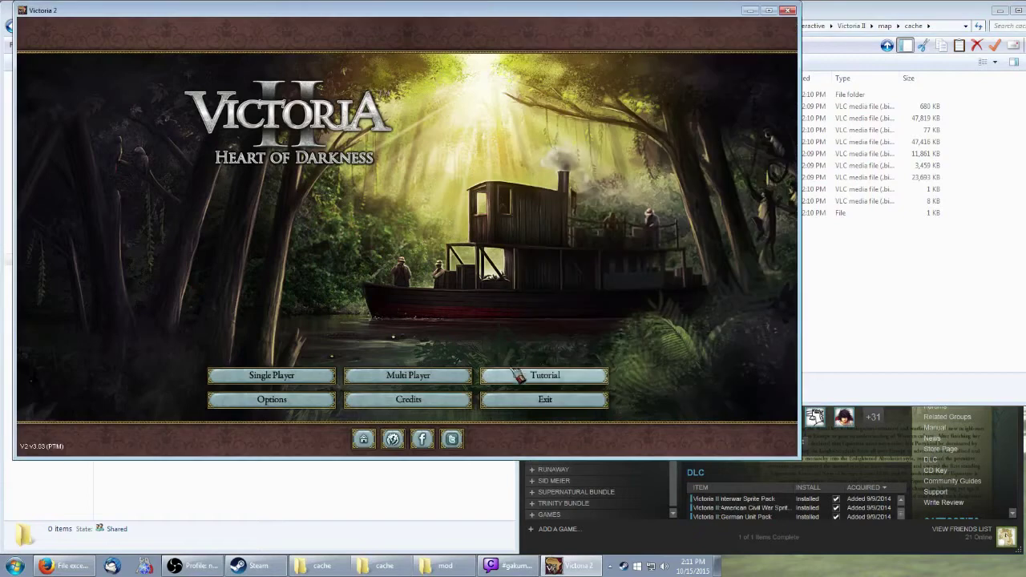
Step: Exit Victoria 2 and start it again from Steam without any mod
{"action": "left_click", "coordinate": [541, 400]}
{"action": "right_click", "coordinate": [625, 566]}
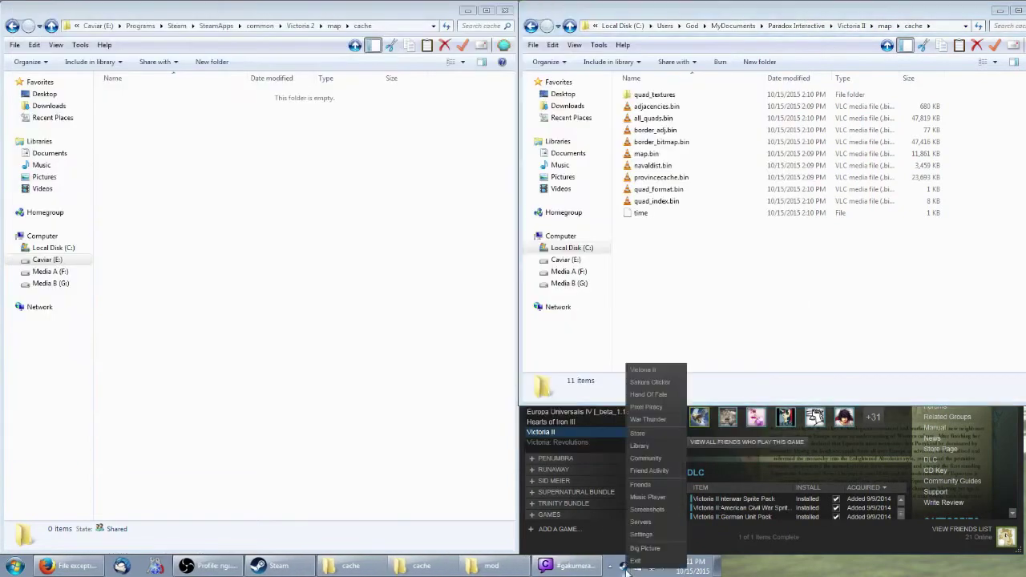
{"action": "left_click", "coordinate": [645, 372]}
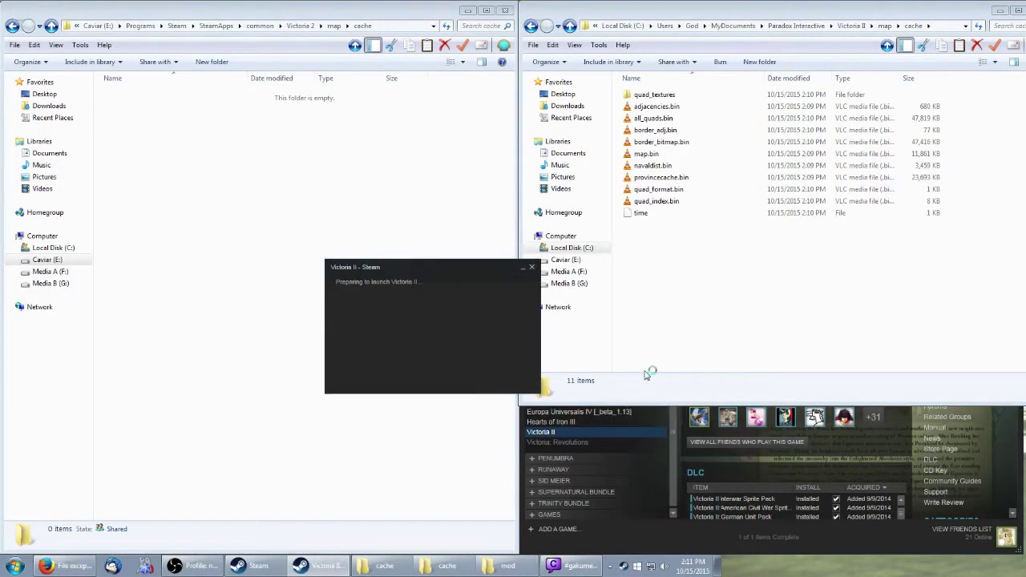
{"action": "left_click", "coordinate": [431, 371]}
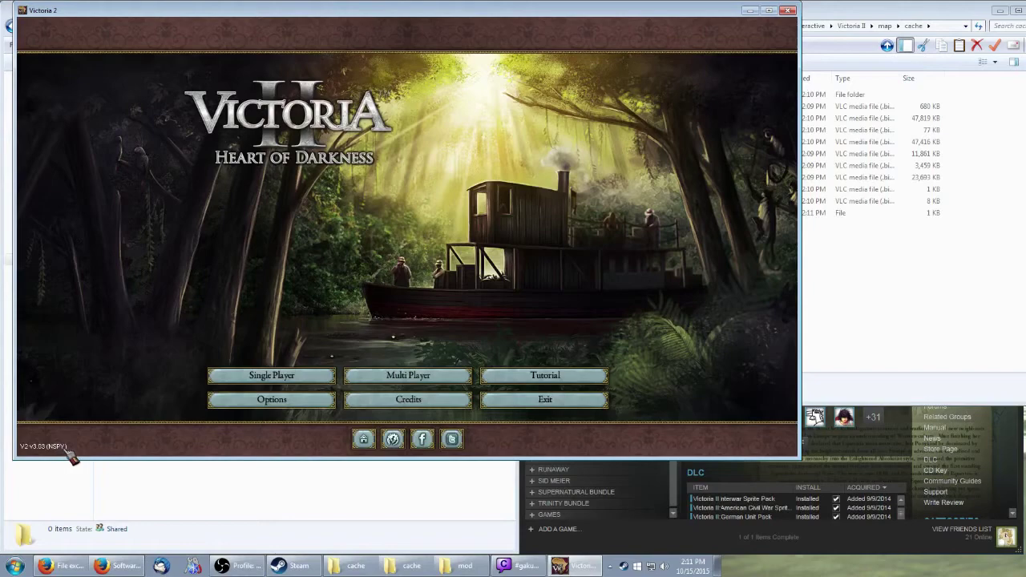
Step: Examine the files and folders in the Victoria 2 installation directory
{"action": "left_click", "coordinate": [138, 498]}
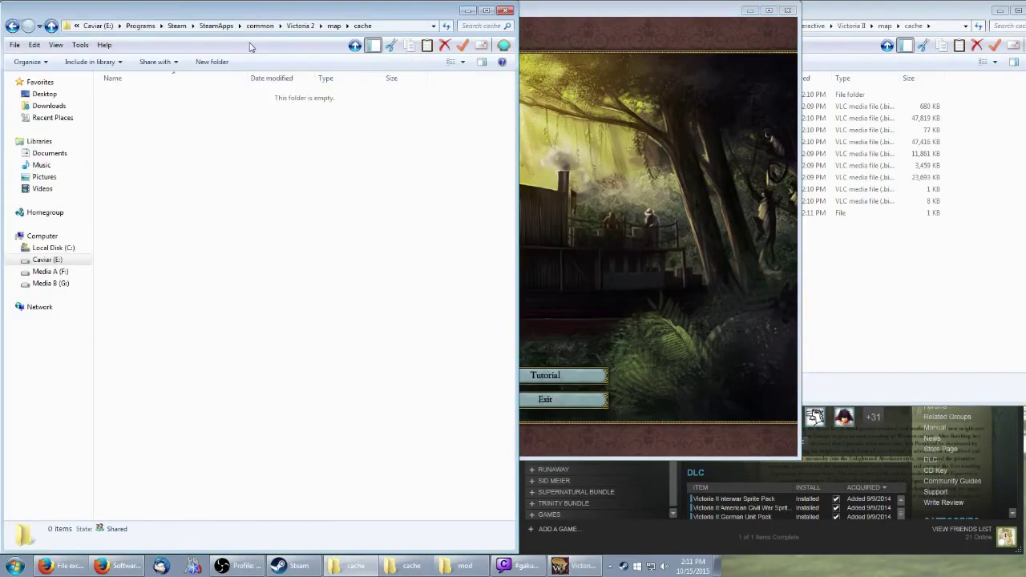
{"action": "left_click", "coordinate": [300, 25]}
{"action": "scroll", "coordinate": [168, 358], "scroll_direction": "down", "scroll_amount": 3}
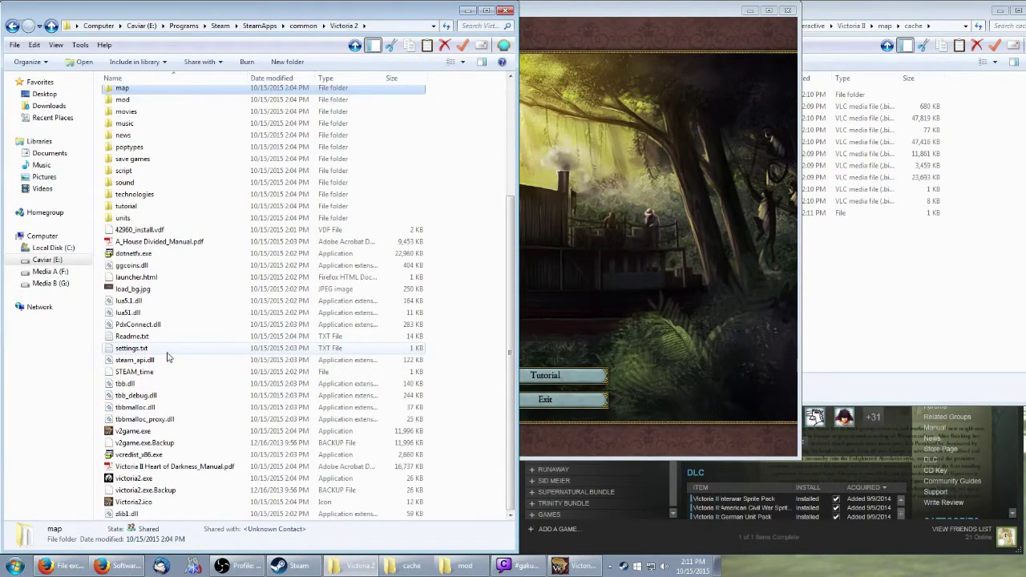
{"action": "scroll", "coordinate": [168, 358], "scroll_direction": "up", "scroll_amount": 3}
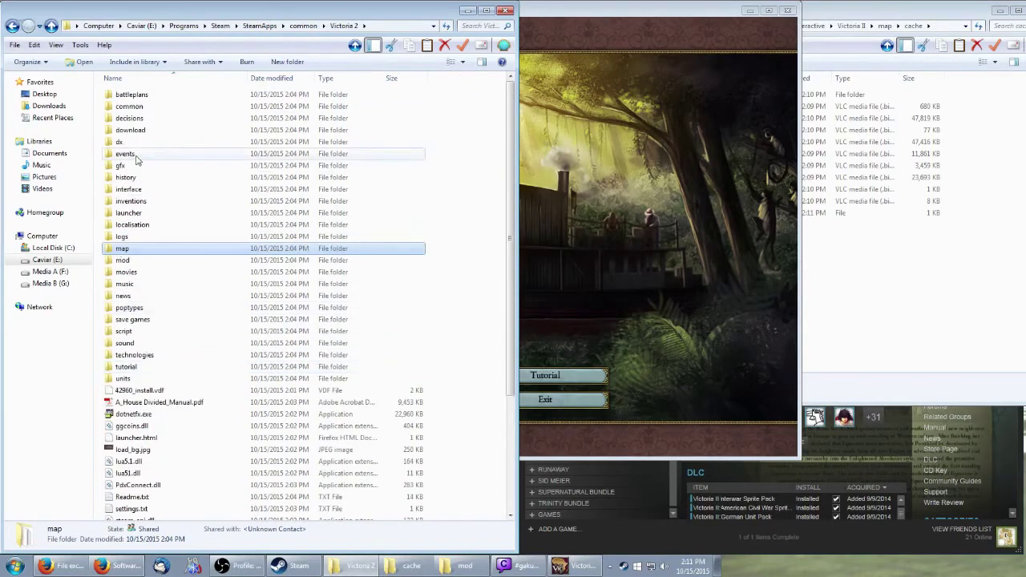
{"action": "scroll", "coordinate": [151, 177], "scroll_direction": "down", "scroll_amount": 3}
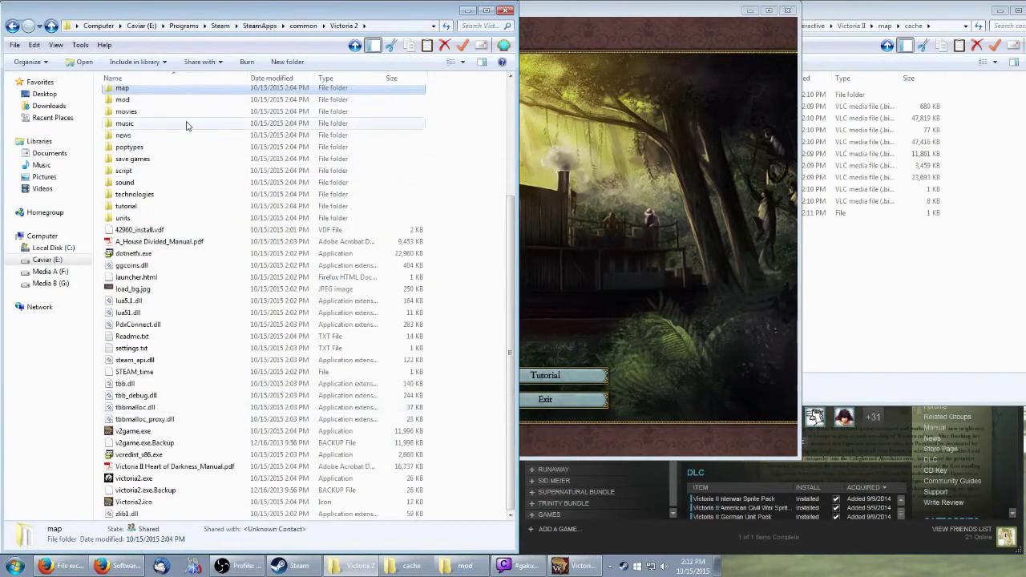
{"action": "scroll", "coordinate": [183, 355], "scroll_direction": "up", "scroll_amount": 5}
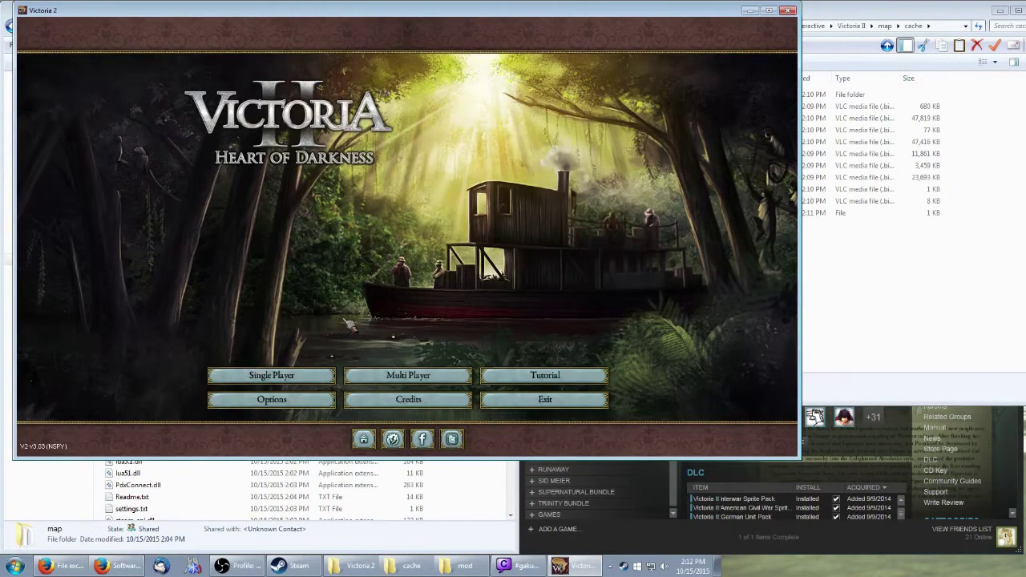
Step: Exit Victoria 2 and open the mod folder in its installation directory
{"action": "left_click", "coordinate": [532, 407]}
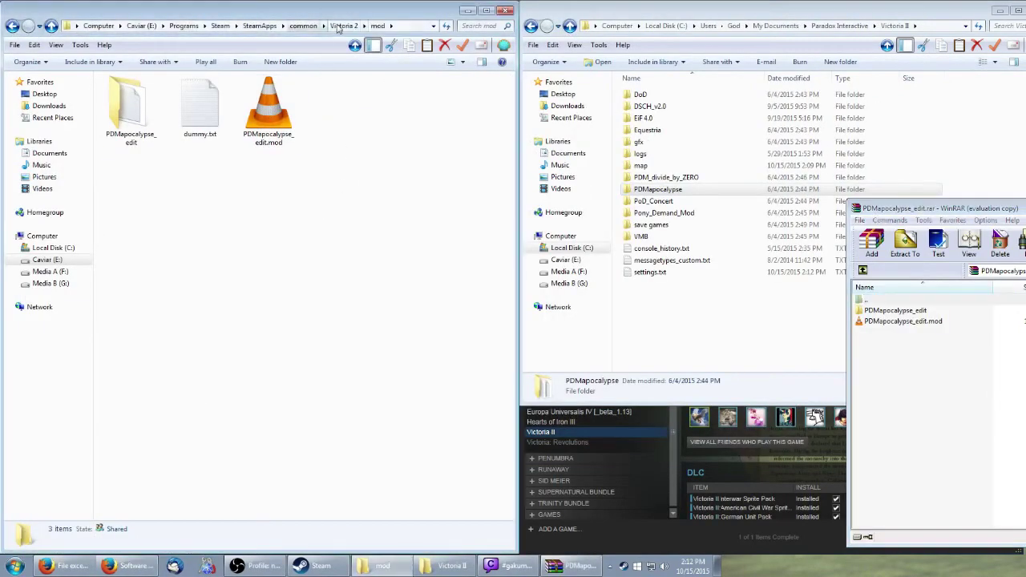
{"action": "left_click", "coordinate": [339, 27]}
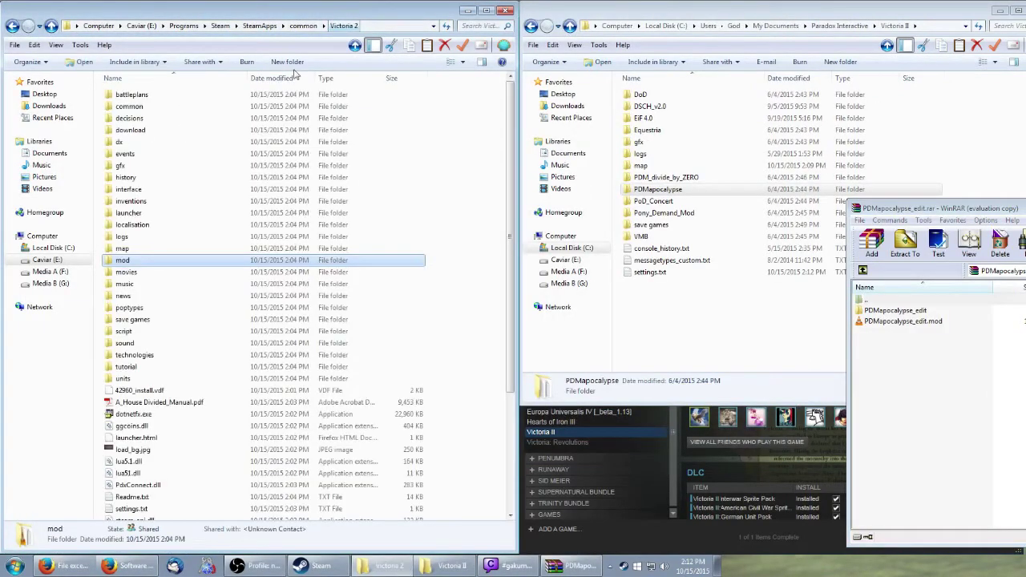
{"action": "double_click", "coordinate": [125, 265]}
{"action": "left_click", "coordinate": [208, 106]}
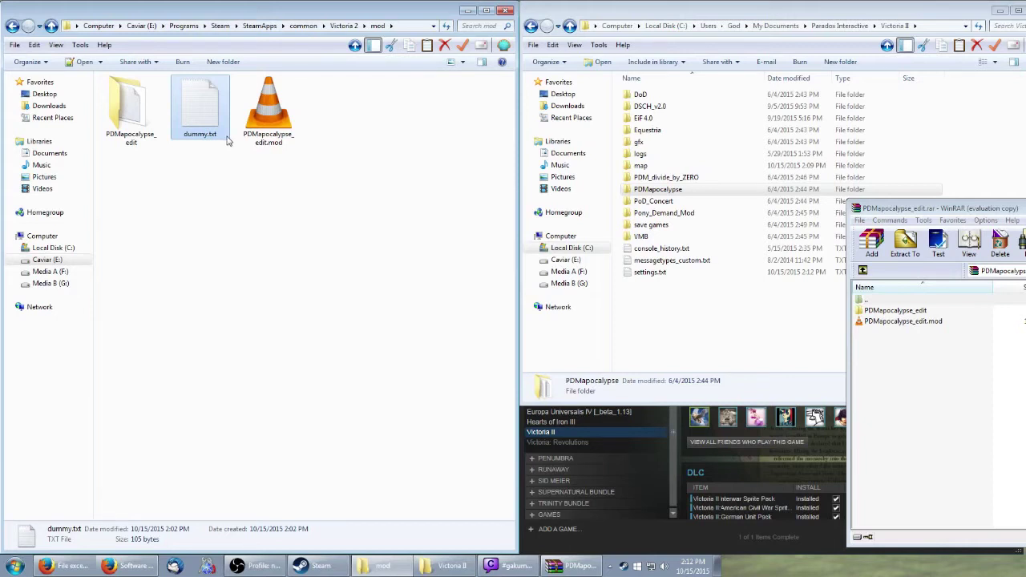
Step: Review the contents of PDMapocalypse_edit.rar, the text of PDMapocalypse_edit.mod in Notepad++, and the PDMapocalypse_edit folder
{"action": "left_click_drag", "start_coordinate": [962, 209], "coordinate": [654, 175]}
{"action": "left_click_drag", "start_coordinate": [547, 343], "coordinate": [510, 280]}
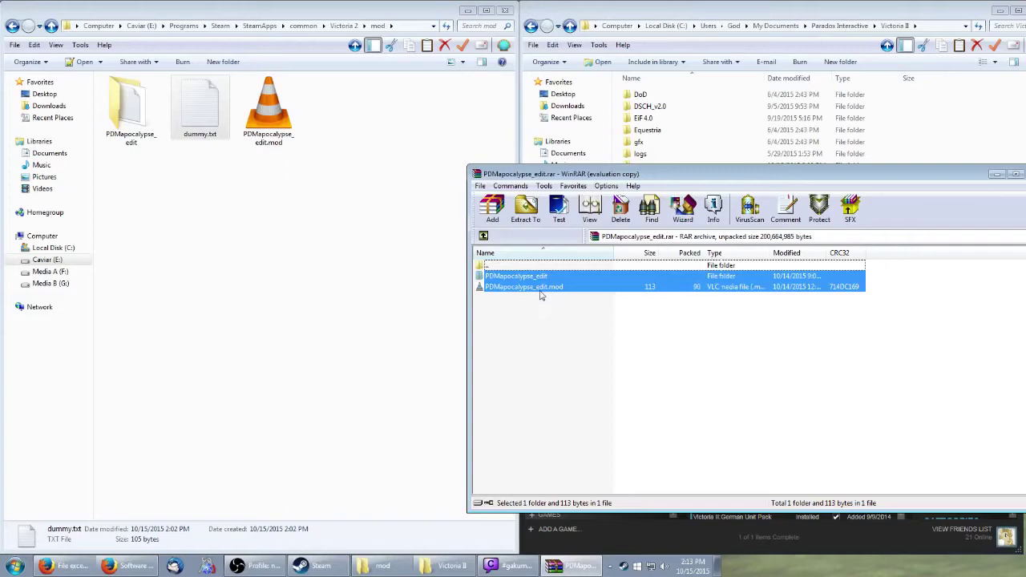
{"action": "right_click", "coordinate": [270, 114]}
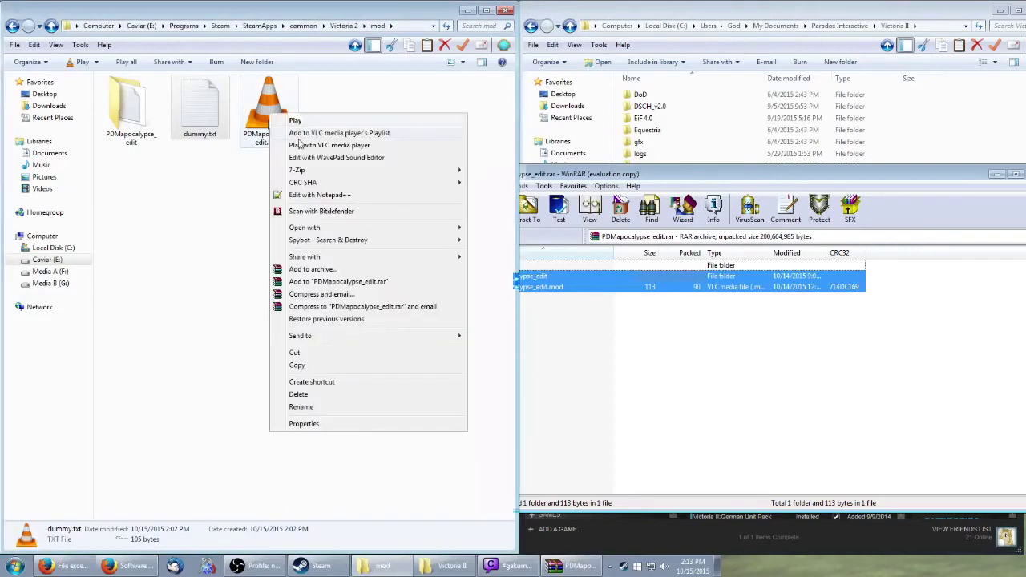
{"action": "left_click", "coordinate": [321, 196]}
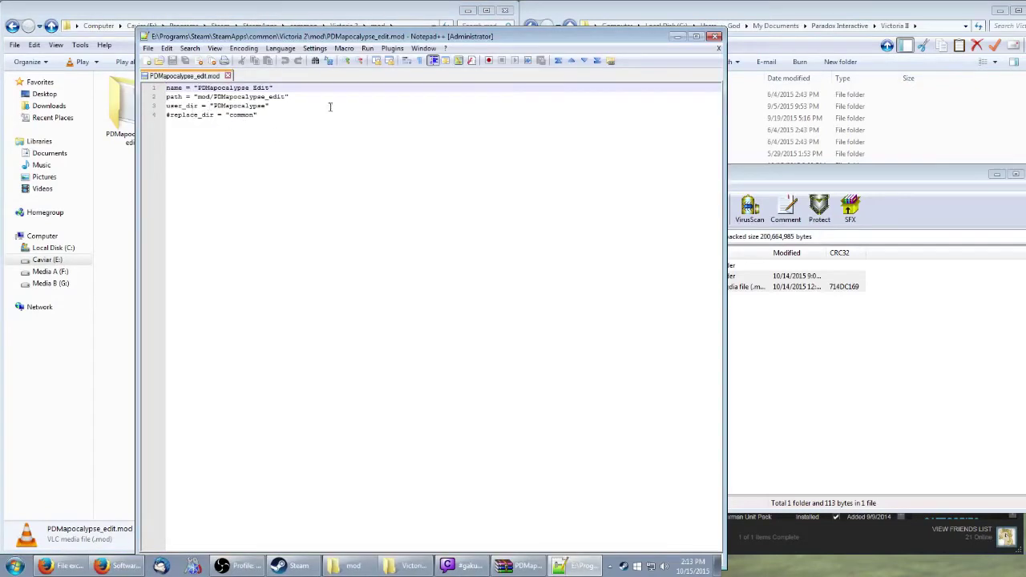
{"action": "left_click", "coordinate": [716, 37]}
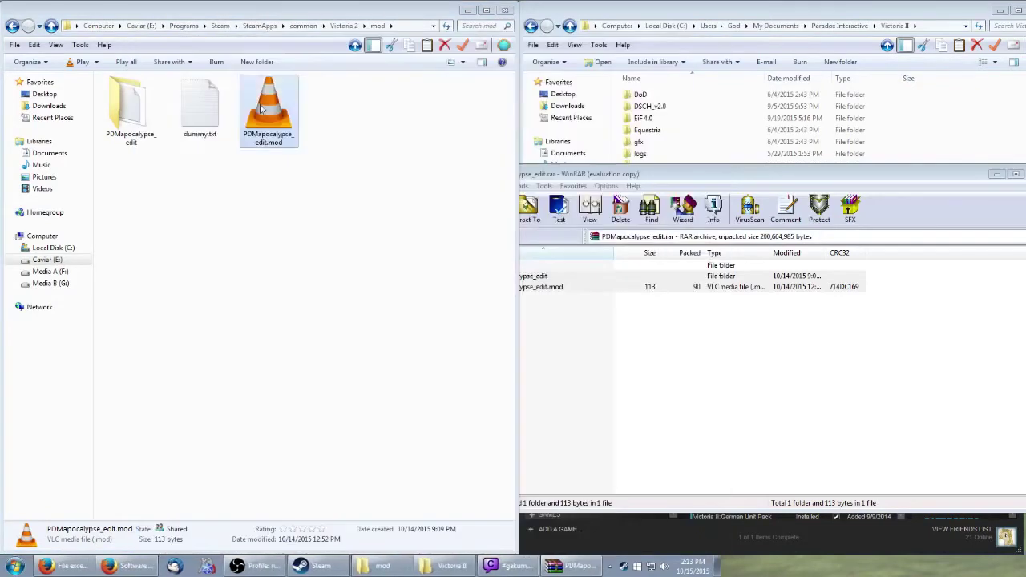
{"action": "double_click", "coordinate": [126, 117]}
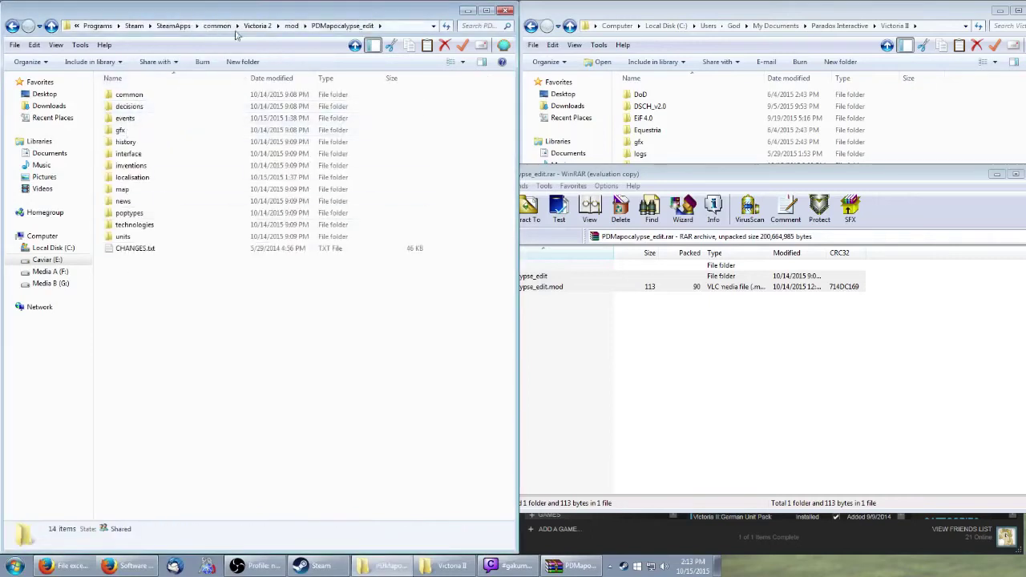
Step: Delete the PDMapocalypse_edit folder and PDMapocalypse_edit.mod from the game's mod folder
{"action": "left_click", "coordinate": [291, 26]}
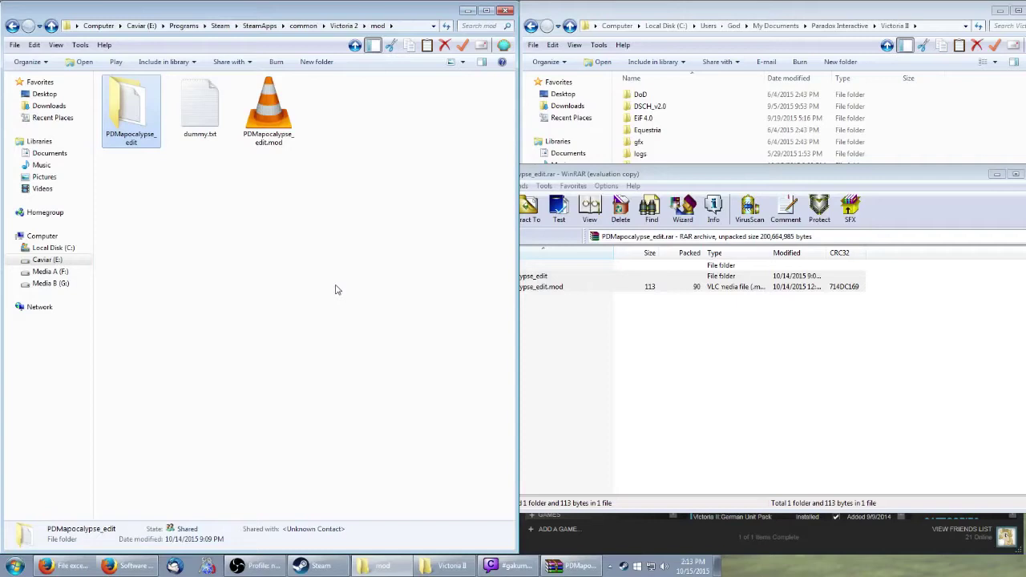
{"action": "left_click", "coordinate": [271, 116], "text": "ctrl"}
{"action": "key", "text": "Delete"}
{"action": "key", "text": "Return"}
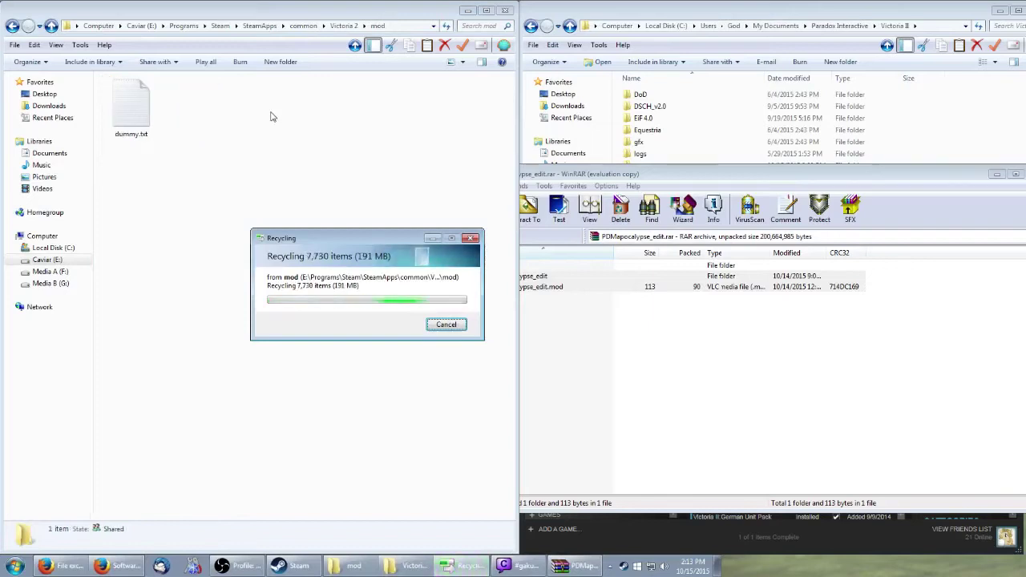
Step: Extract the PDMapocalypse_edit folder and PDMapocalypse_edit.mod from the WinRAR archive into the game's mod folder
{"action": "left_click", "coordinate": [552, 267]}
{"action": "key", "text": "ctrl+a"}
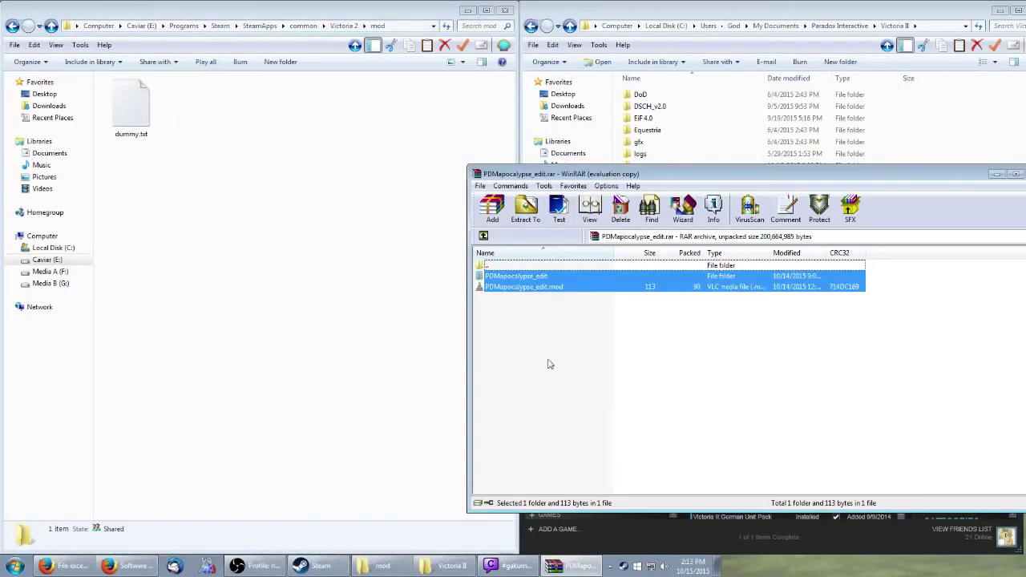
{"action": "left_click_drag", "start_coordinate": [526, 281], "coordinate": [303, 210]}
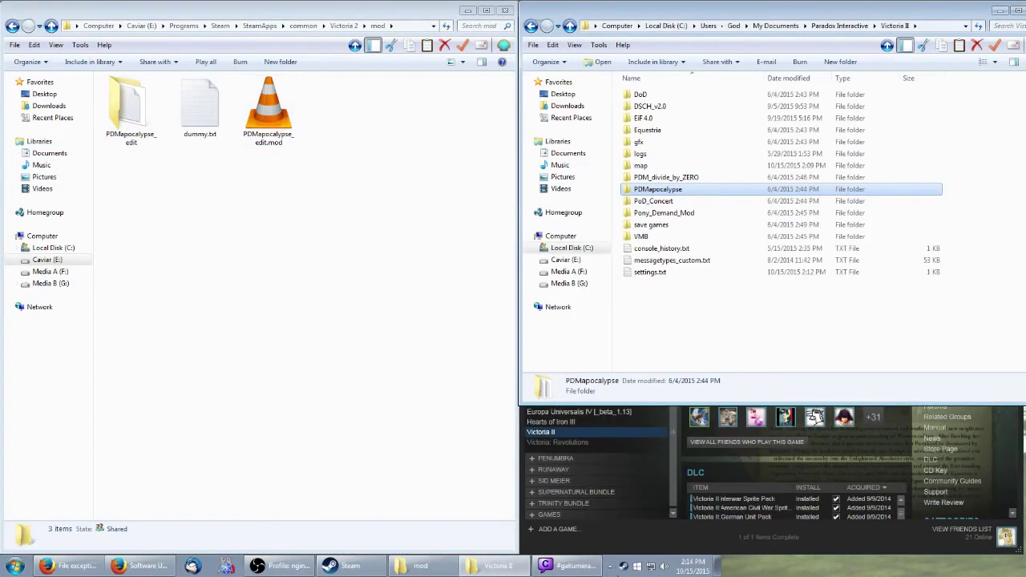
Step: Launch Victoria II from Steam and start it with the PDMapocalypse Edit mod enabled
{"action": "right_click", "coordinate": [623, 568]}
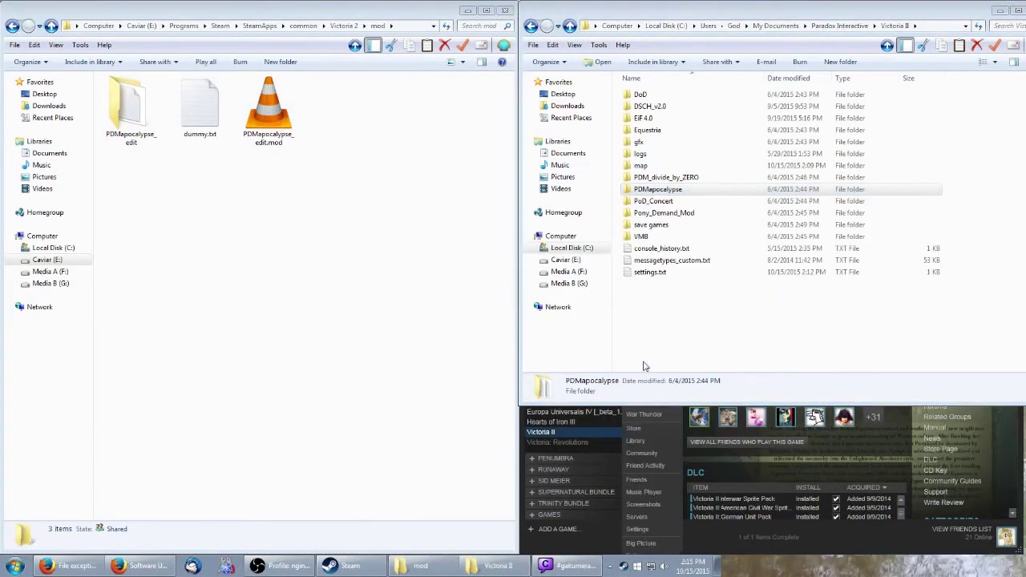
{"action": "left_click", "coordinate": [648, 365]}
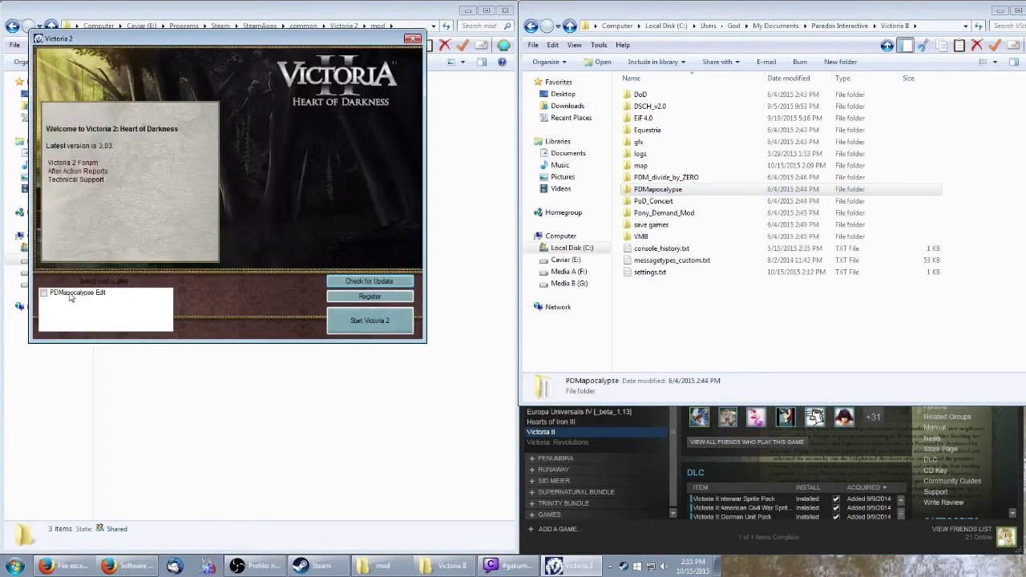
{"action": "left_click", "coordinate": [45, 293]}
{"action": "left_click", "coordinate": [45, 293]}
{"action": "left_click", "coordinate": [370, 321]}
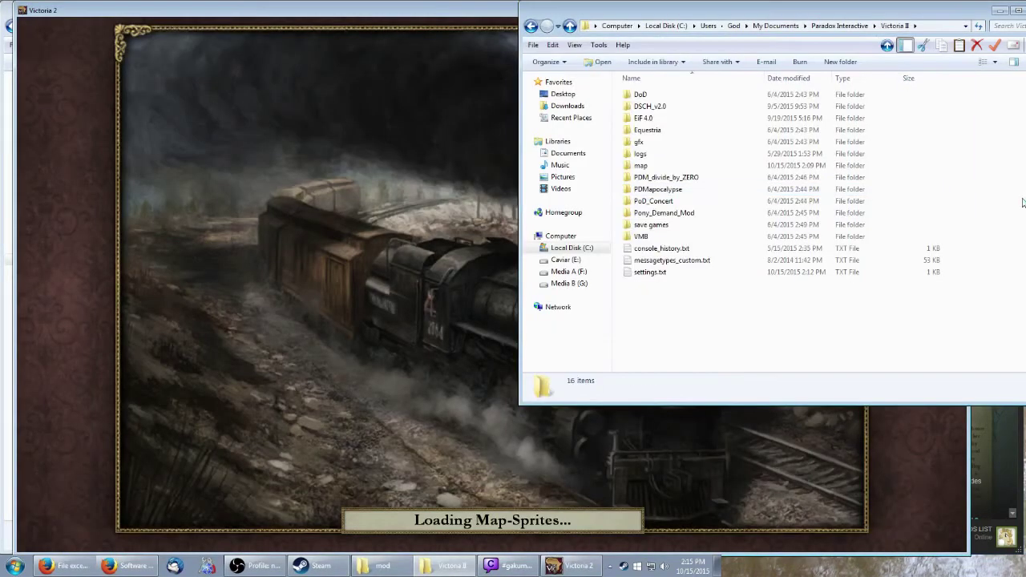
Step: Examine the files in Victoria II's base map cache and in the PDMapocalypse map cache while the game loads
{"action": "left_click", "coordinate": [651, 237]}
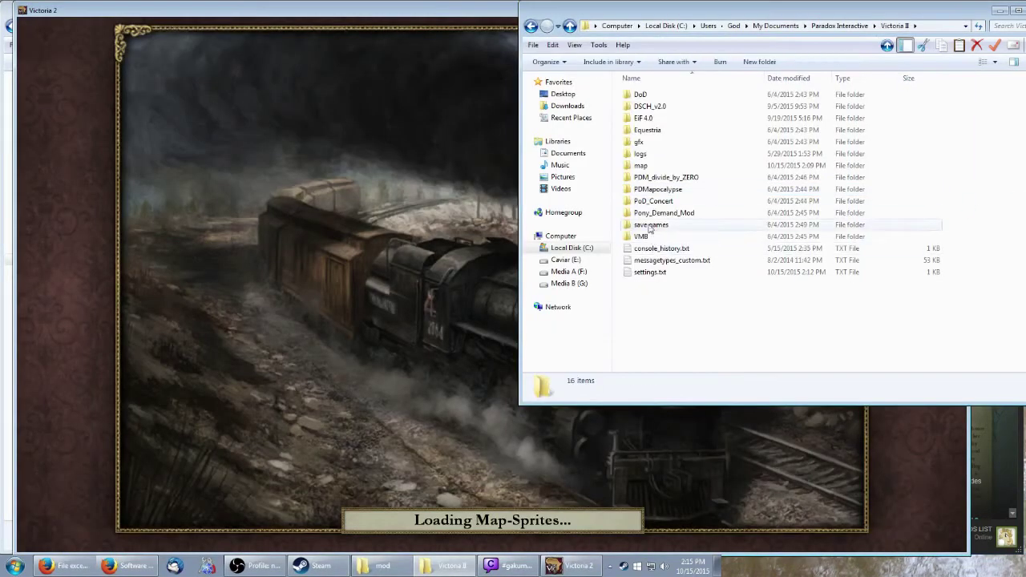
{"action": "double_click", "coordinate": [644, 166]}
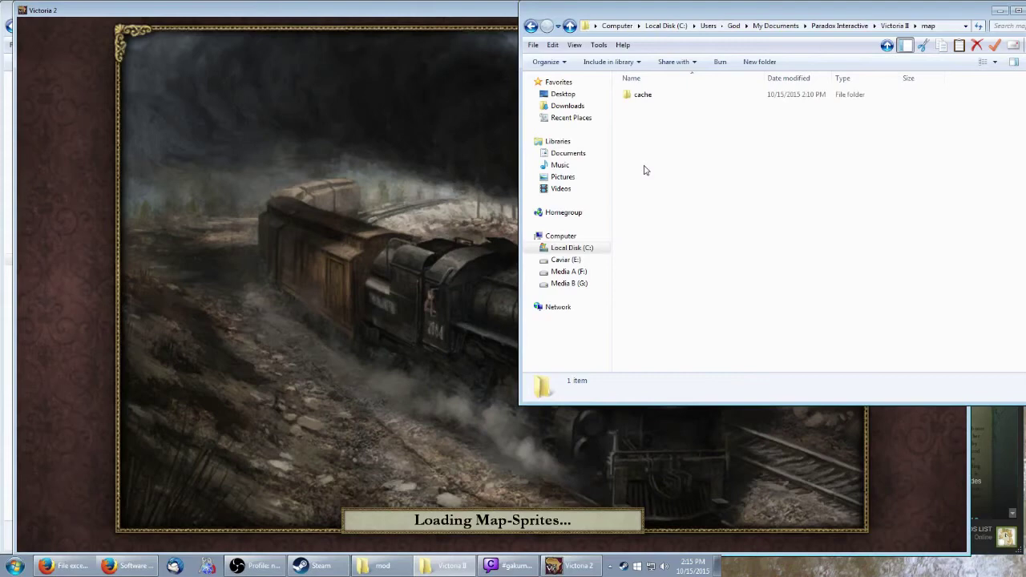
{"action": "double_click", "coordinate": [642, 94]}
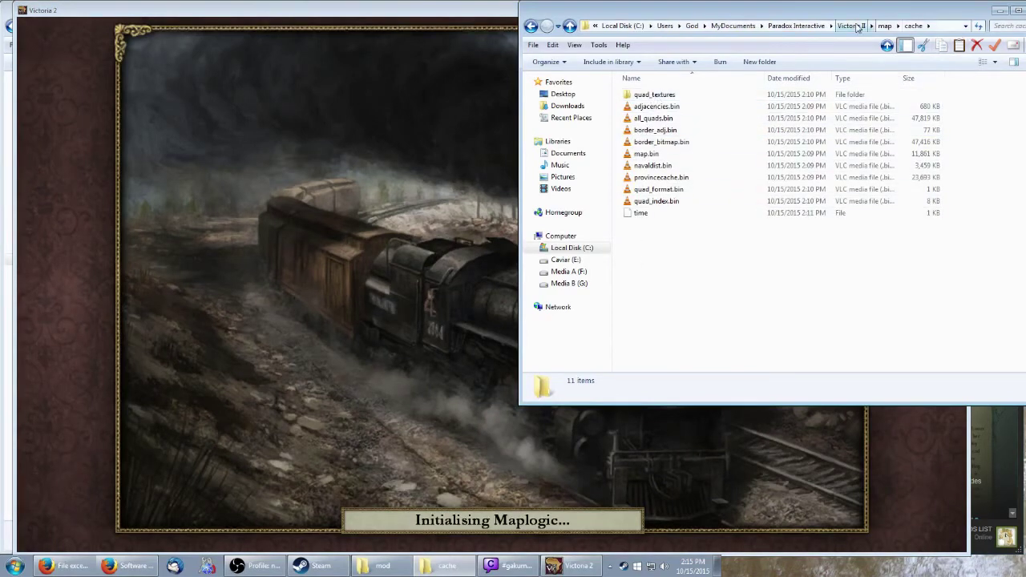
{"action": "left_click", "coordinate": [848, 25]}
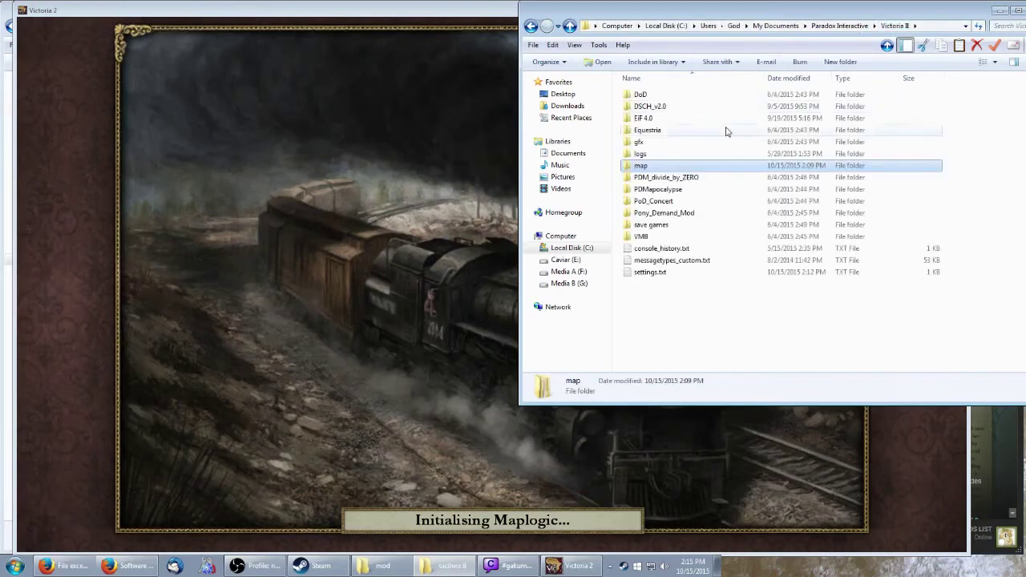
{"action": "double_click", "coordinate": [651, 191]}
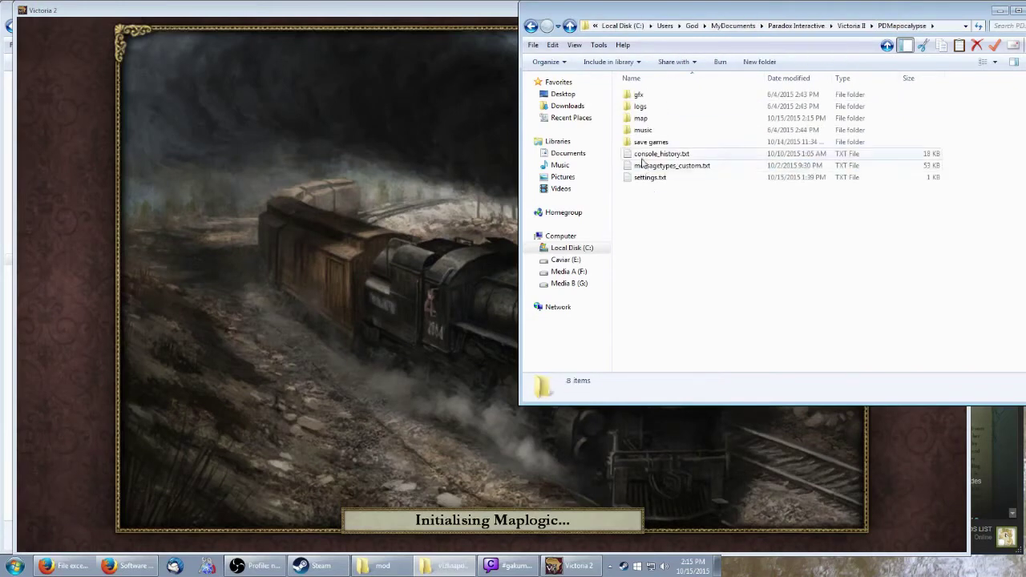
{"action": "double_click", "coordinate": [644, 120]}
{"action": "double_click", "coordinate": [645, 95]}
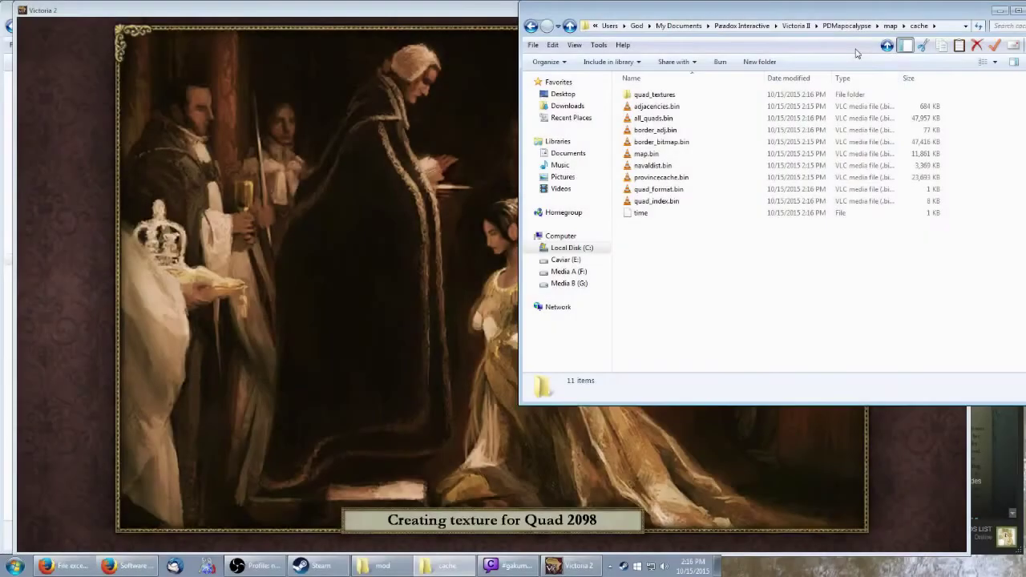
Step: Exit the game from its main menu, then relaunch Victoria II through Steam with the PDMapocalypse Edit mod enabled
{"action": "left_click", "coordinate": [377, 8]}
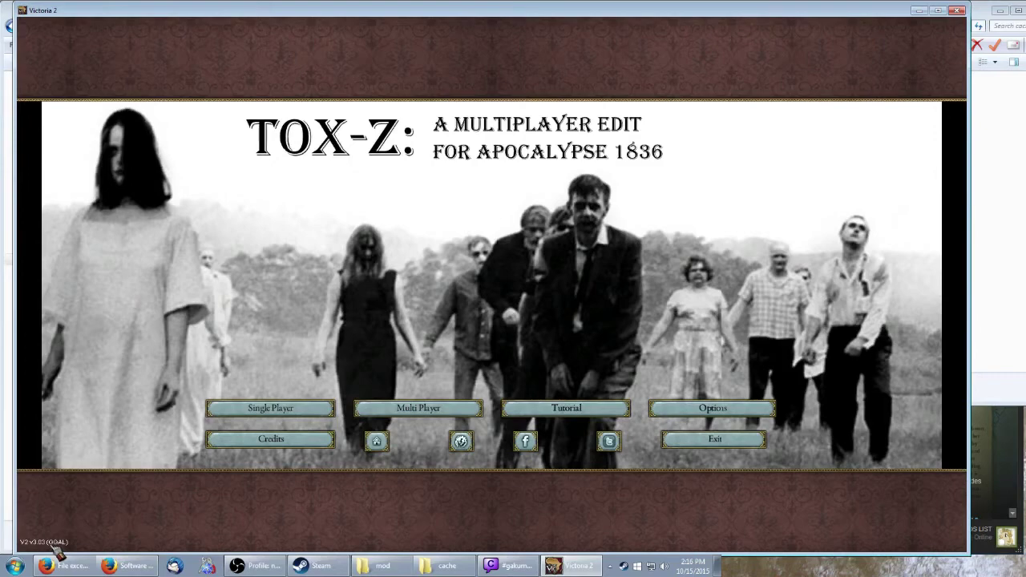
{"action": "left_click", "coordinate": [751, 443]}
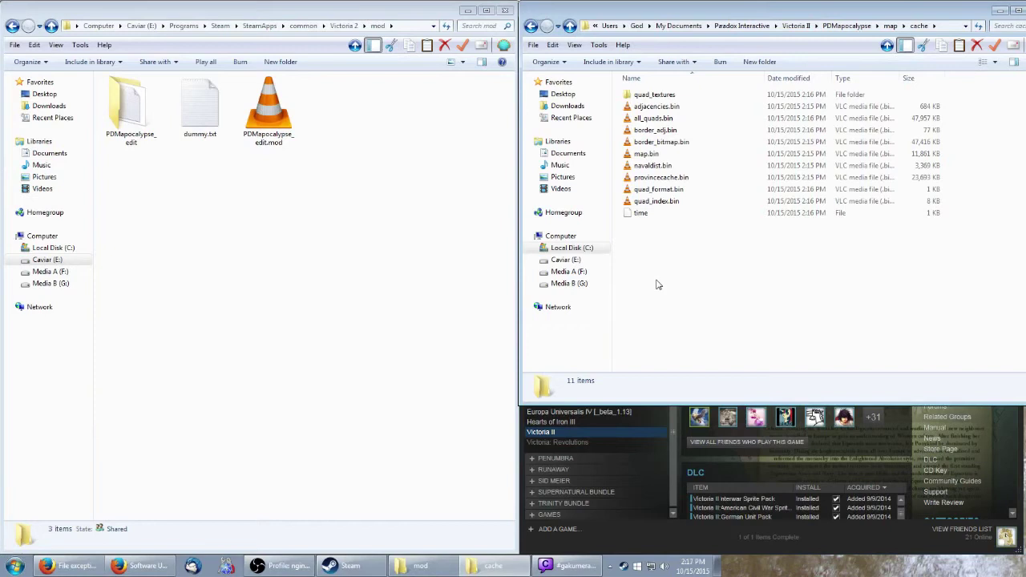
{"action": "left_click_drag", "start_coordinate": [691, 298], "coordinate": [609, 80]}
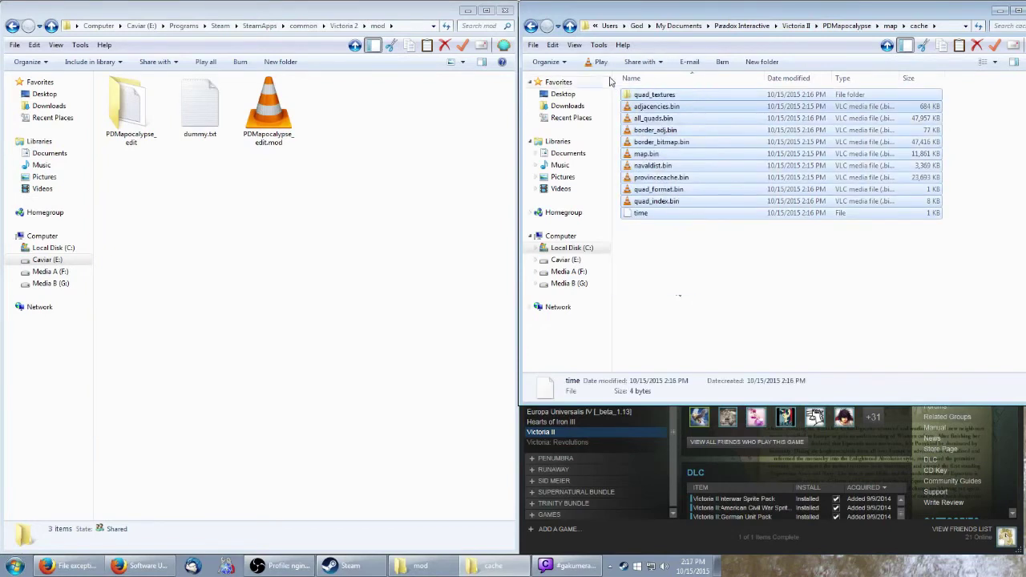
{"action": "right_click", "coordinate": [624, 568]}
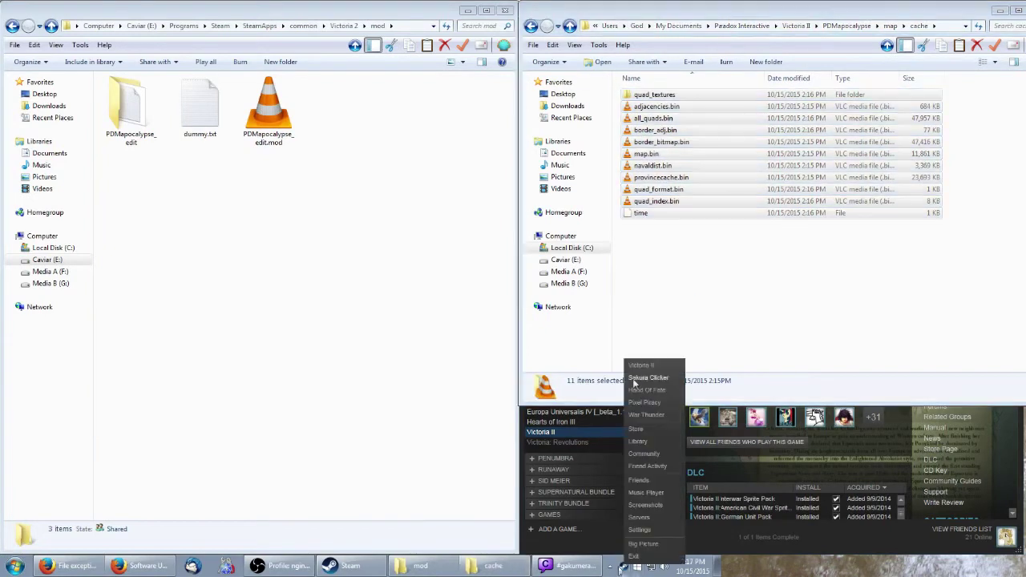
{"action": "left_click", "coordinate": [651, 365]}
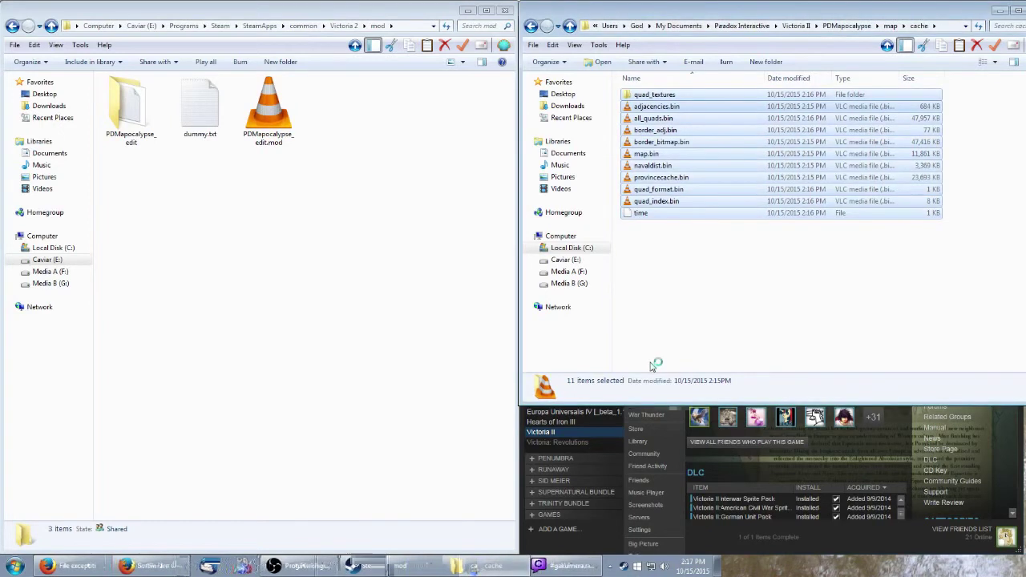
{"action": "left_click", "coordinate": [72, 322]}
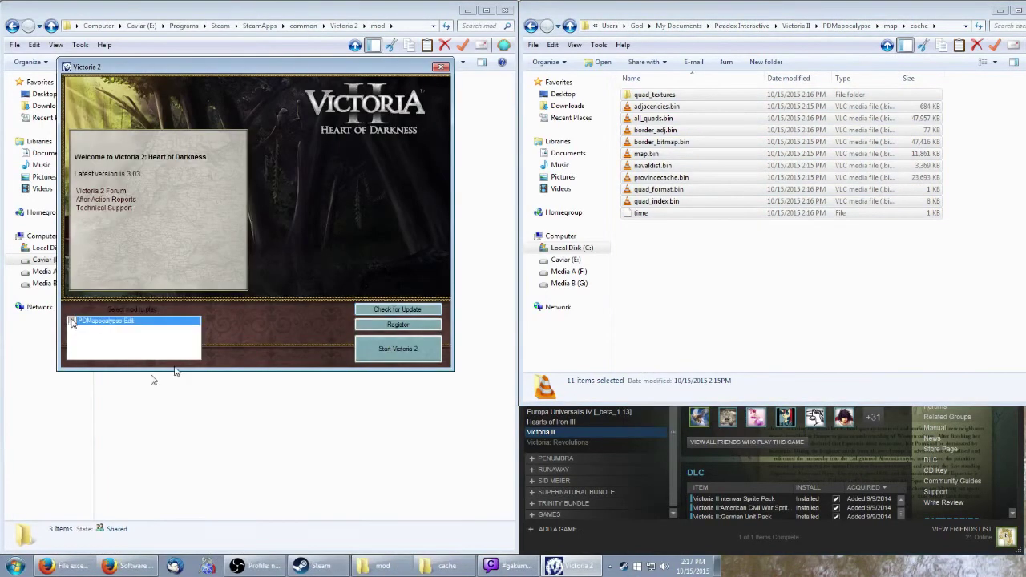
{"action": "left_click", "coordinate": [406, 350]}
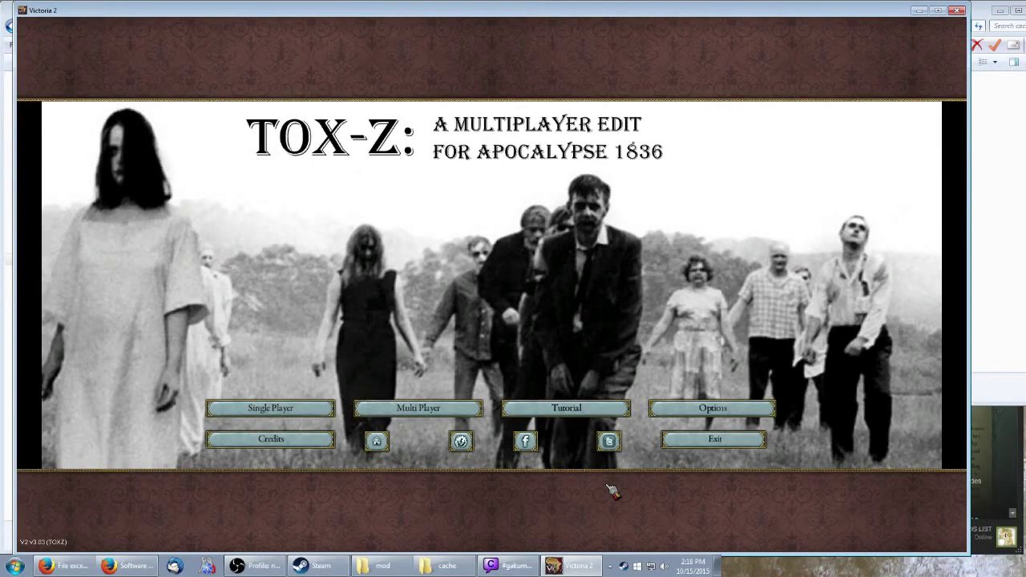
Step: Exit the game and delete the cache folder from the map folder of PDMapocalypse in the Victoria II documents
{"action": "left_click", "coordinate": [691, 447]}
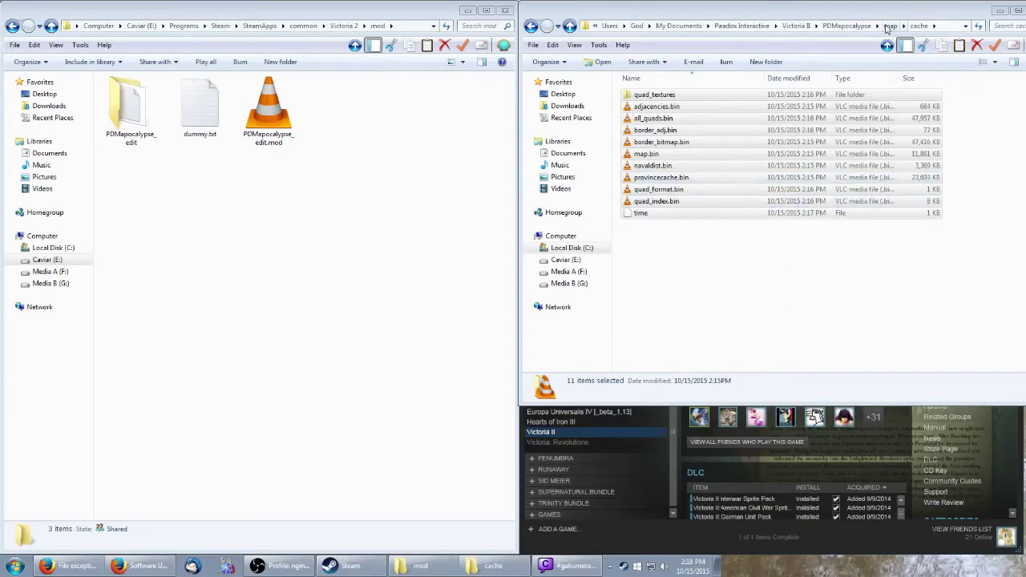
{"action": "key", "text": "BackSpace"}
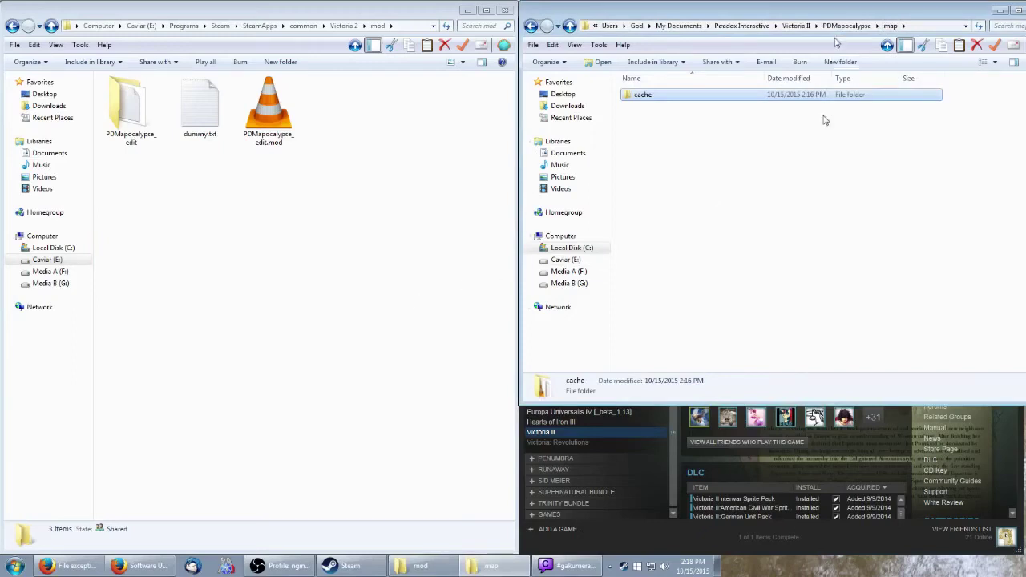
{"action": "left_click", "coordinate": [796, 25]}
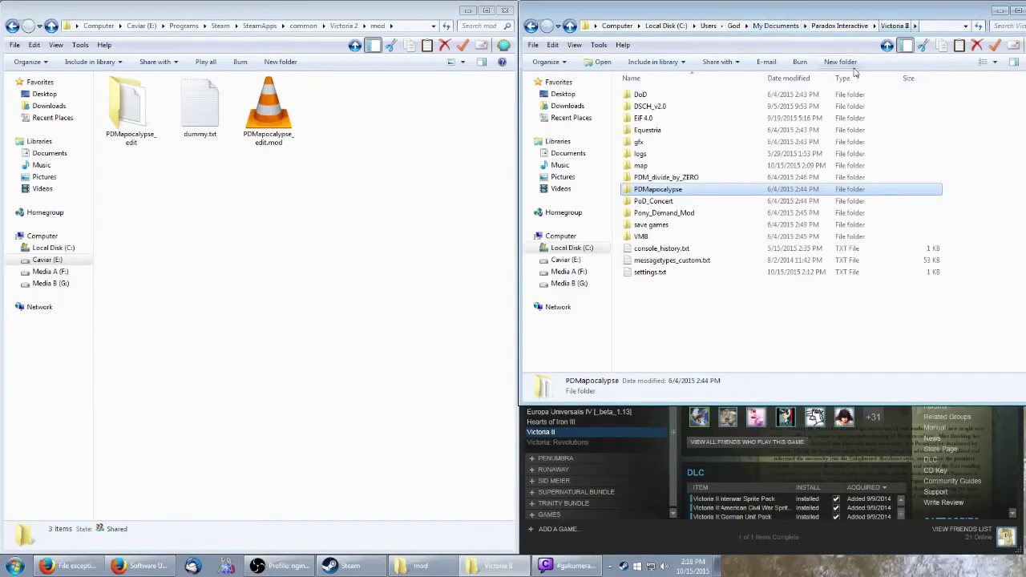
{"action": "double_click", "coordinate": [651, 193]}
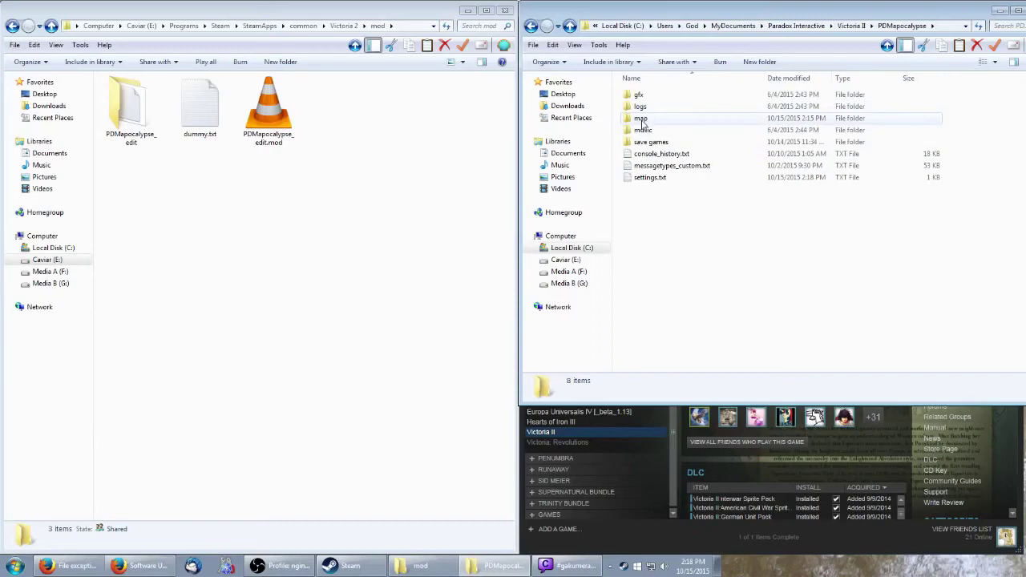
{"action": "double_click", "coordinate": [642, 120]}
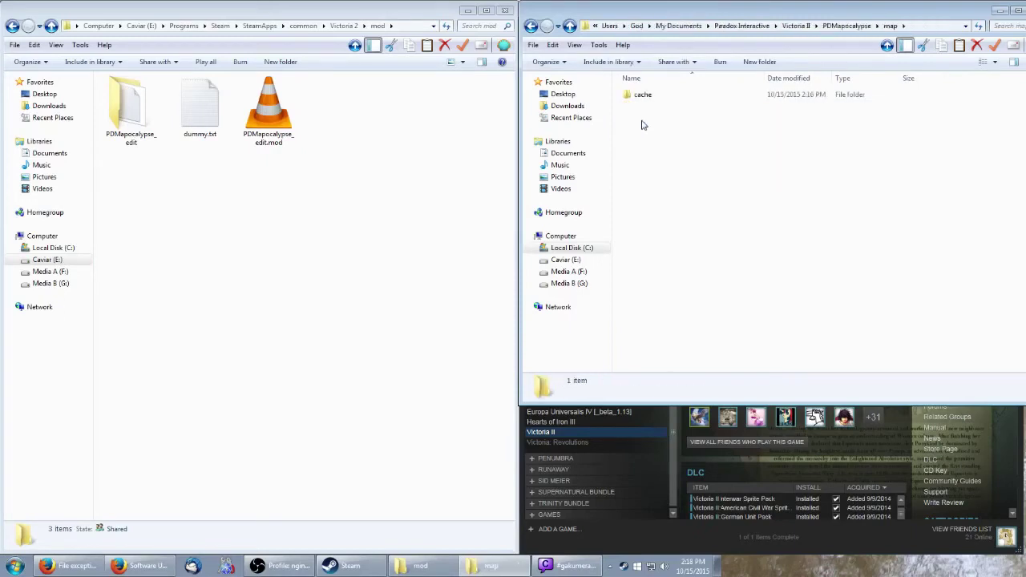
{"action": "left_click", "coordinate": [649, 103]}
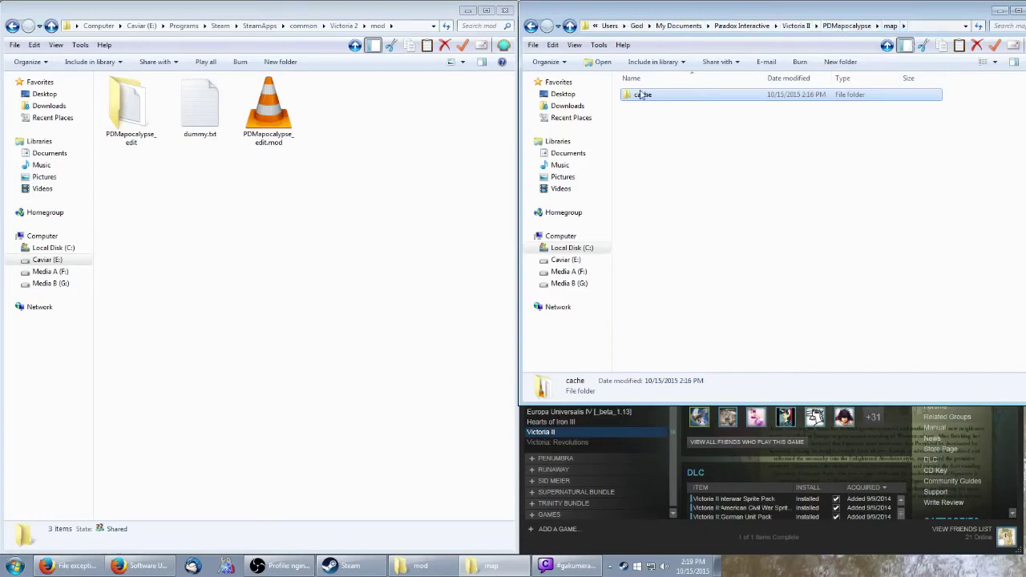
{"action": "key", "text": "Delete"}
{"action": "key", "text": "Return"}
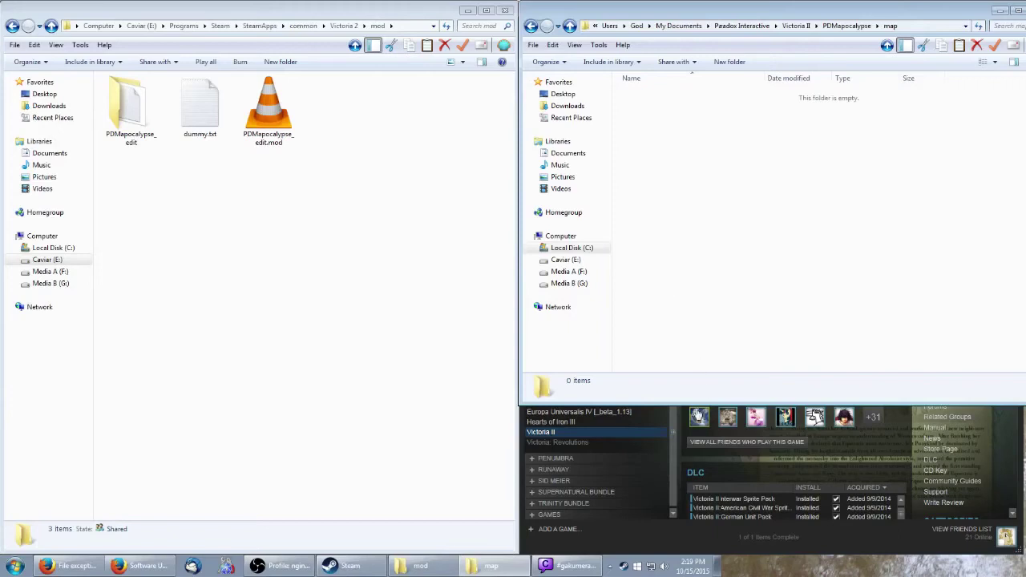
Step: Launch Victoria II from the Steam library and start it with the PDMapocalypse Edit mod enabled
{"action": "left_click", "coordinate": [675, 438]}
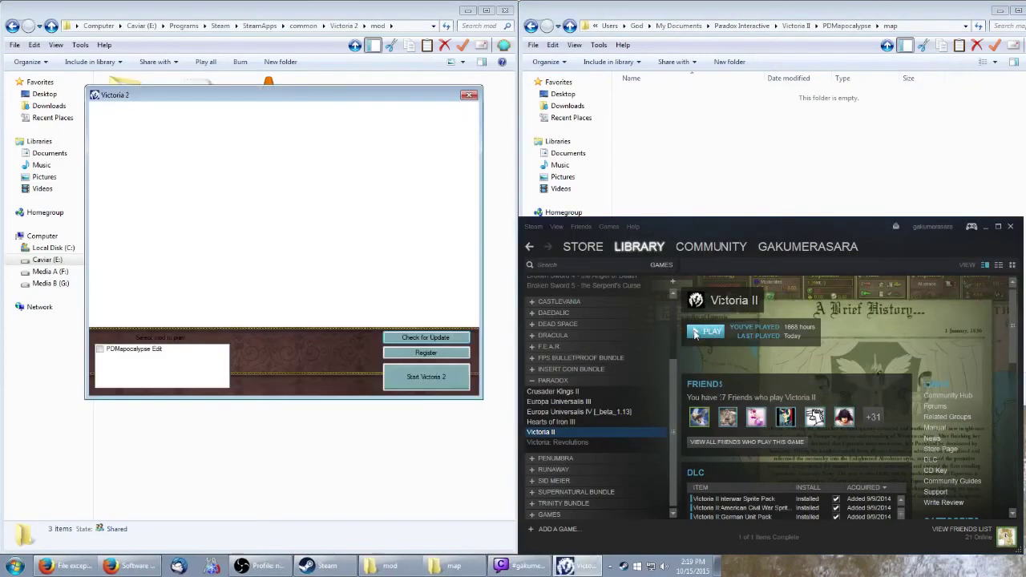
{"action": "left_click", "coordinate": [100, 350]}
{"action": "left_click", "coordinate": [432, 383]}
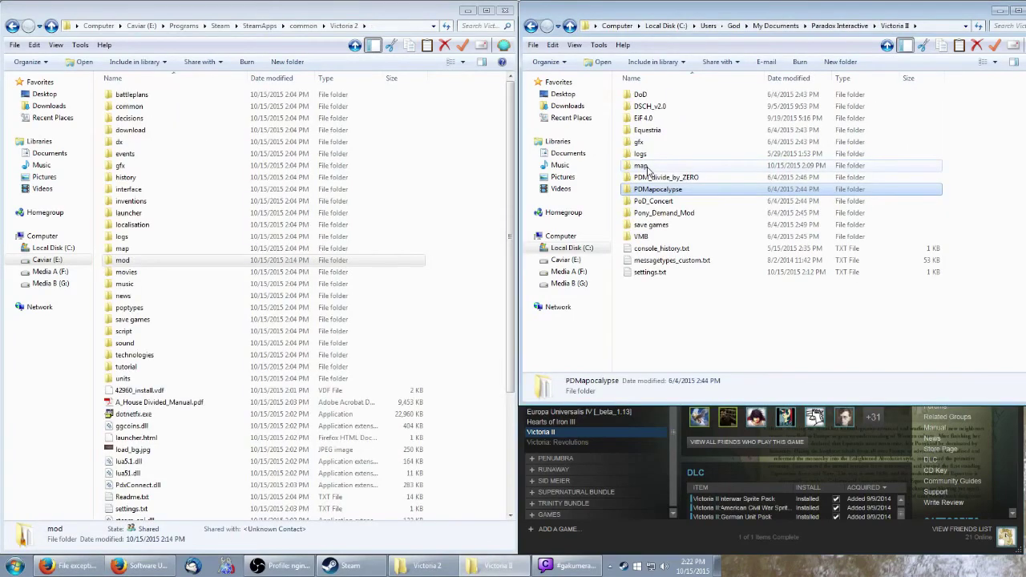
Step: Review the base map cache in the Victoria II documents and the contents of the game's mod folder
{"action": "left_click", "coordinate": [582, 436]}
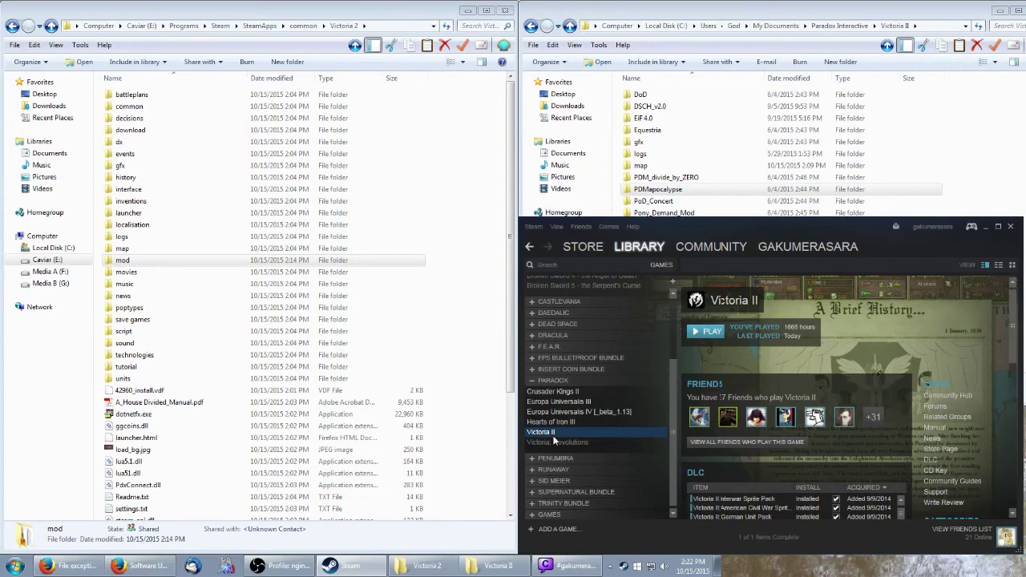
{"action": "double_click", "coordinate": [640, 165]}
{"action": "double_click", "coordinate": [645, 97]}
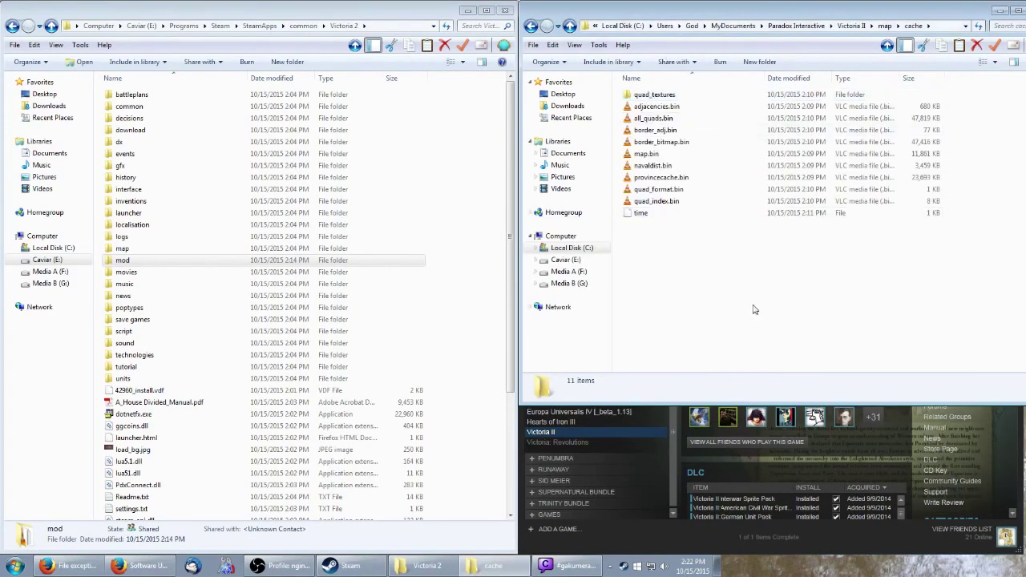
{"action": "left_click", "coordinate": [676, 447]}
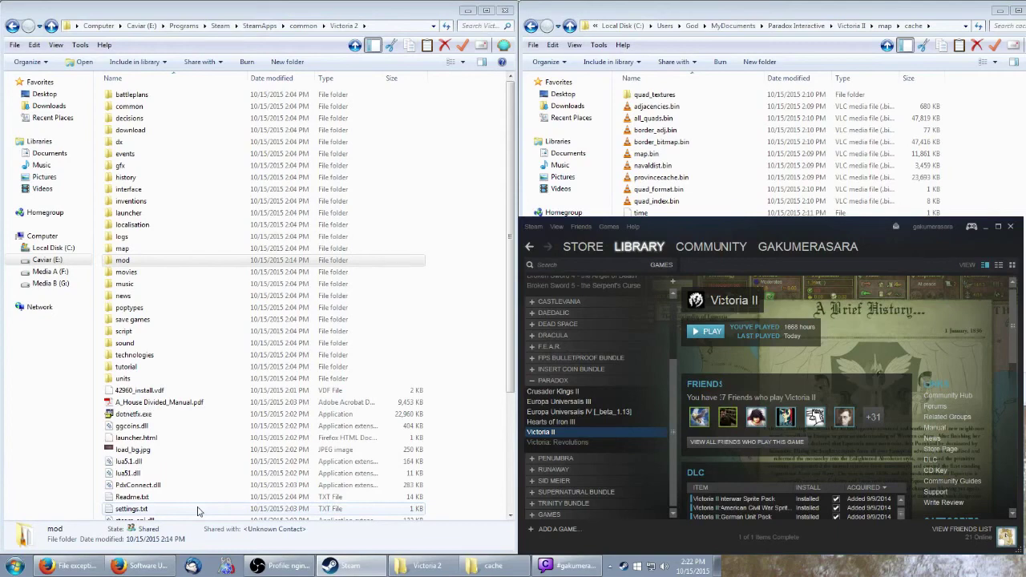
{"action": "double_click", "coordinate": [124, 260]}
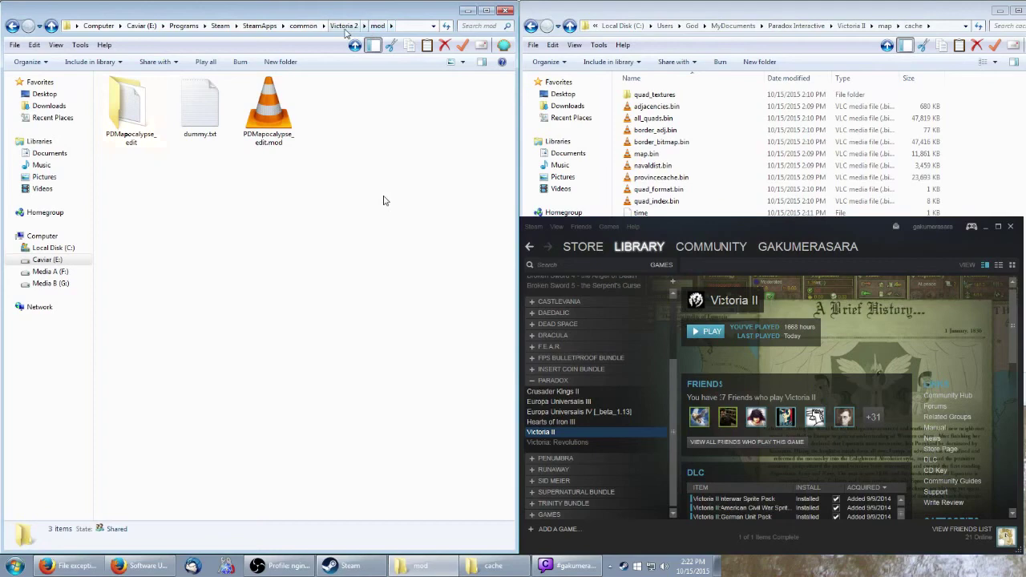
Step: Browse from My Documents through Paradox Interactive and Victoria II to examine the map folder inside PDMapocalypse
{"action": "left_click", "coordinate": [736, 26]}
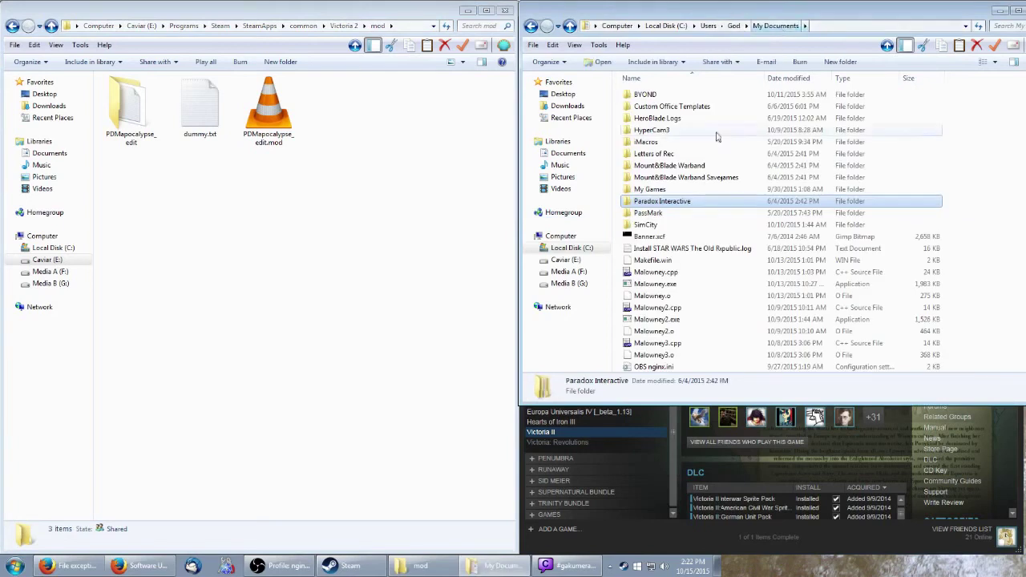
{"action": "double_click", "coordinate": [682, 202]}
{"action": "double_click", "coordinate": [641, 129]}
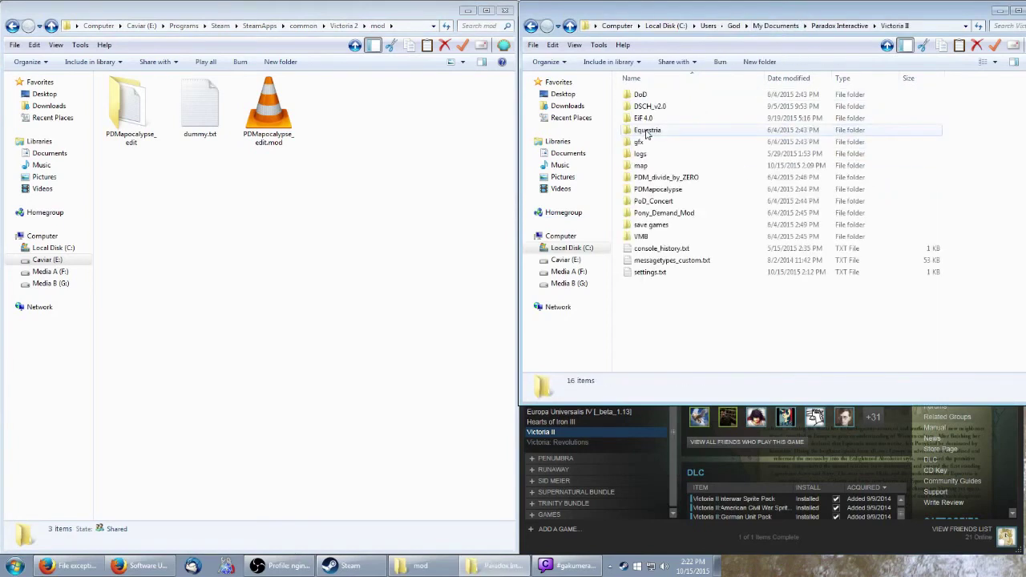
{"action": "double_click", "coordinate": [662, 193]}
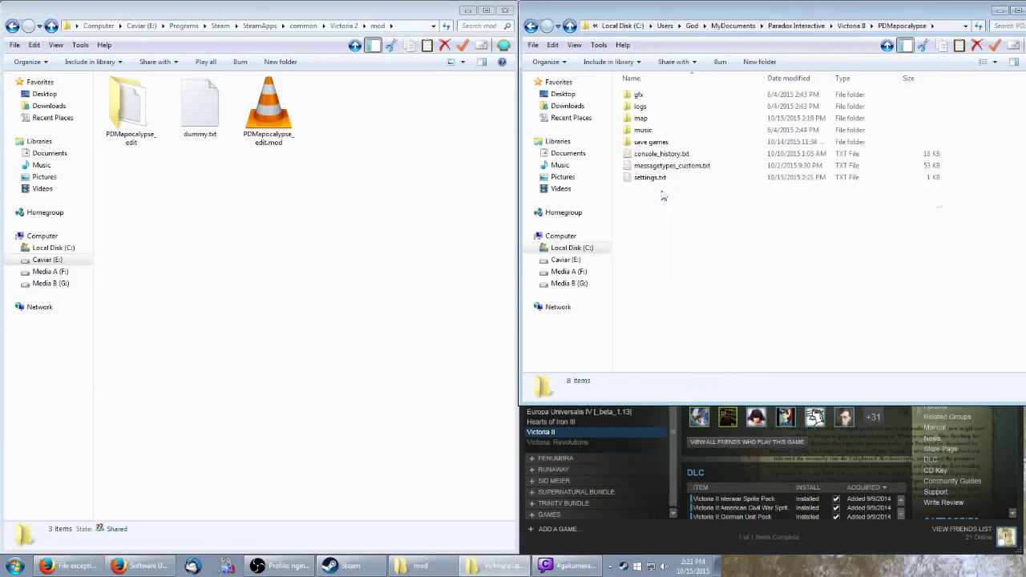
{"action": "left_click", "coordinate": [644, 119]}
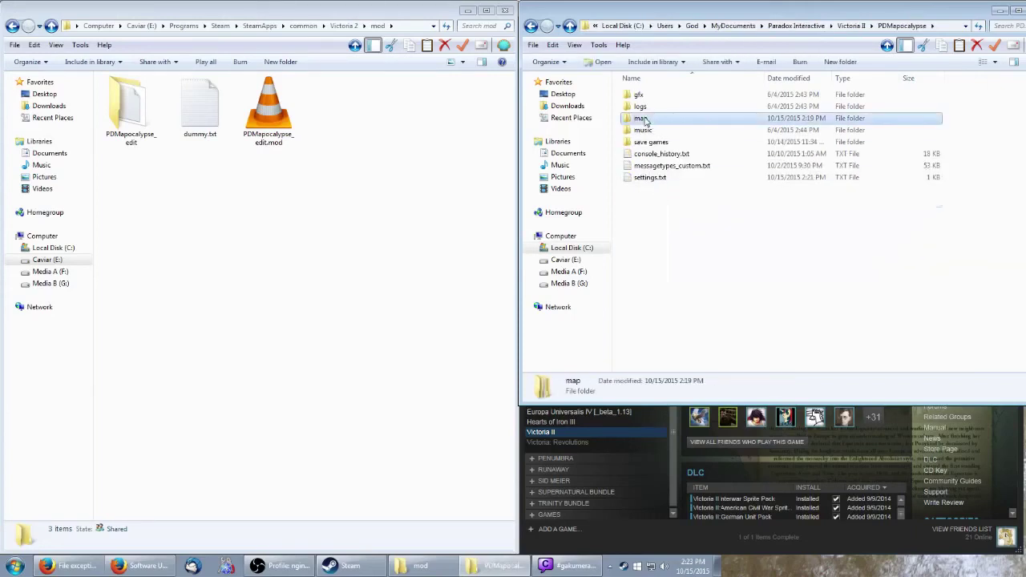
{"action": "double_click", "coordinate": [644, 119]}
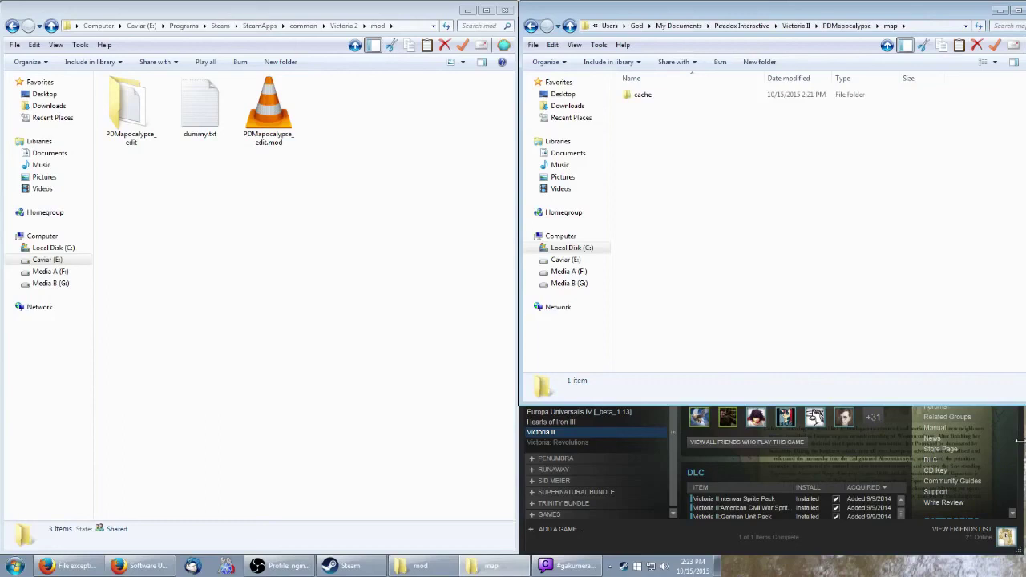